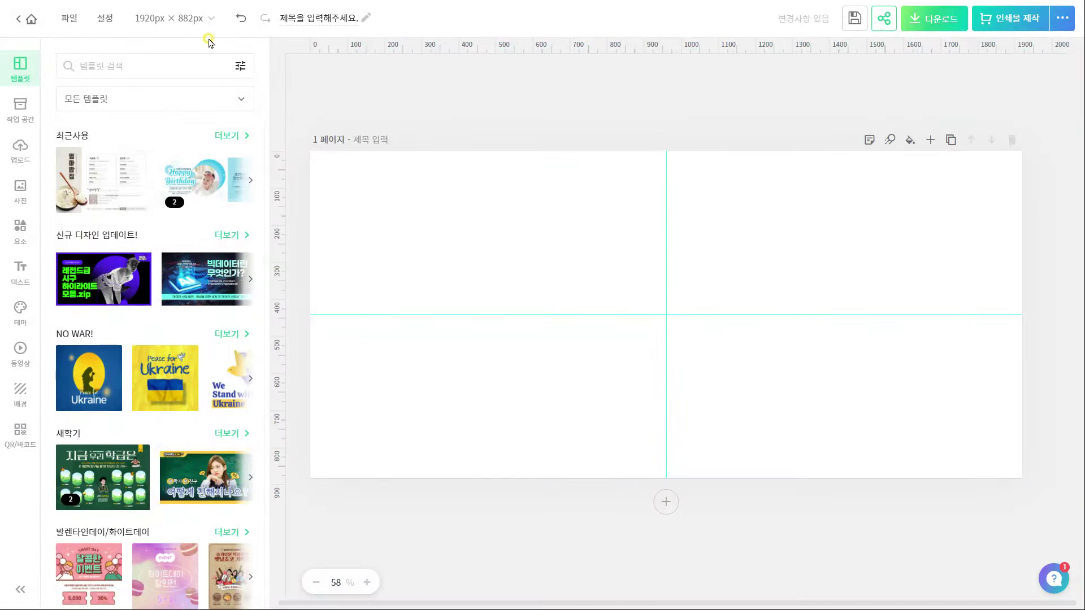
- Set a custom canvas size of 1920 × 882 px
click(205, 20)
click(243, 109)
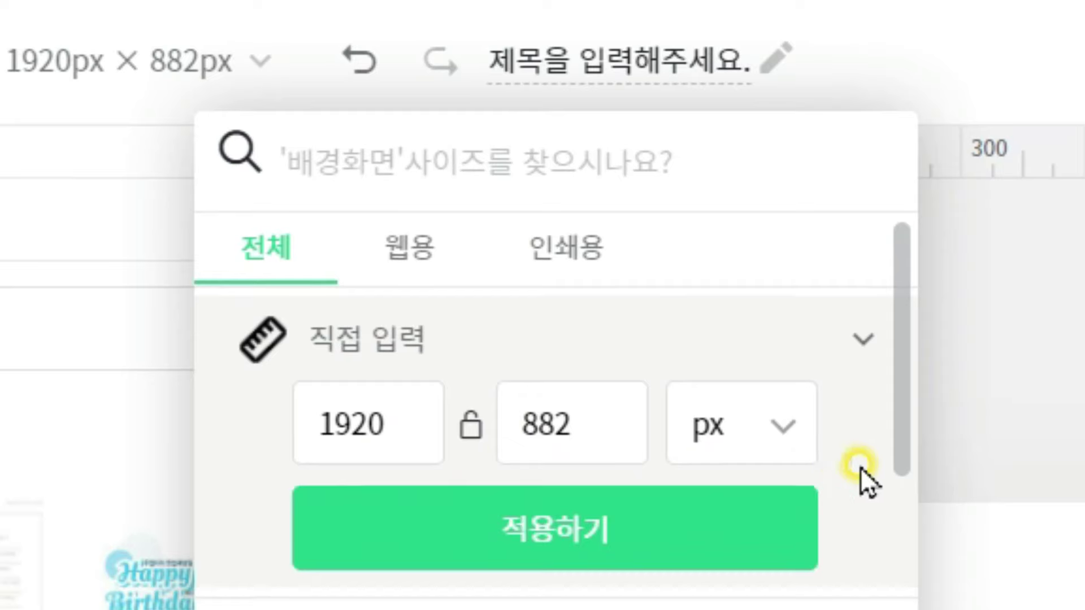
click(582, 531)
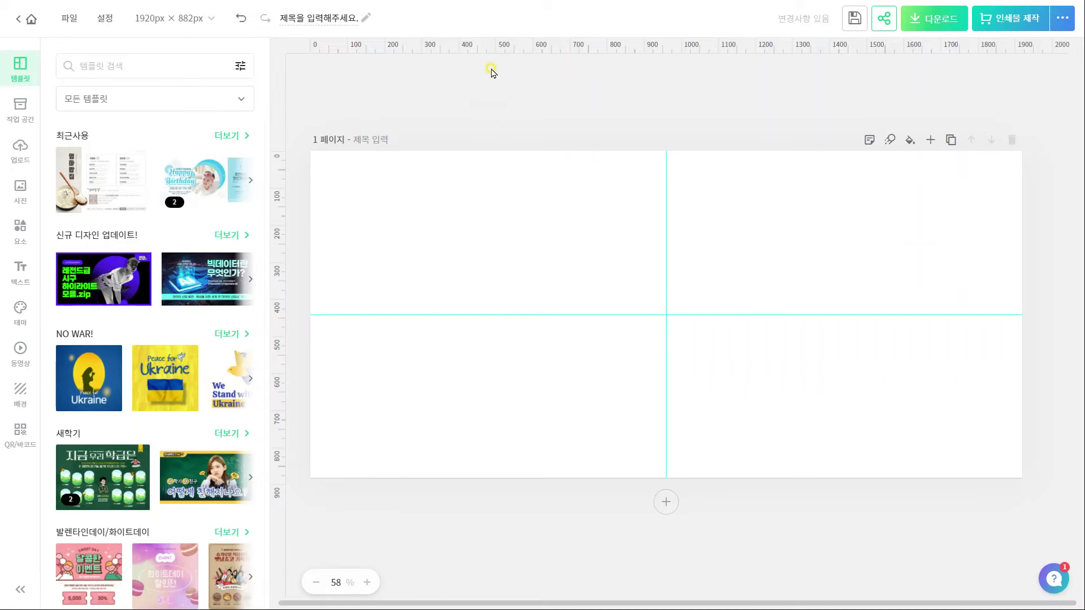
- Place horizontal guides at 85 px and 157 px and vertical guides at 467 px and 676 px
drag(493, 45, 542, 190)
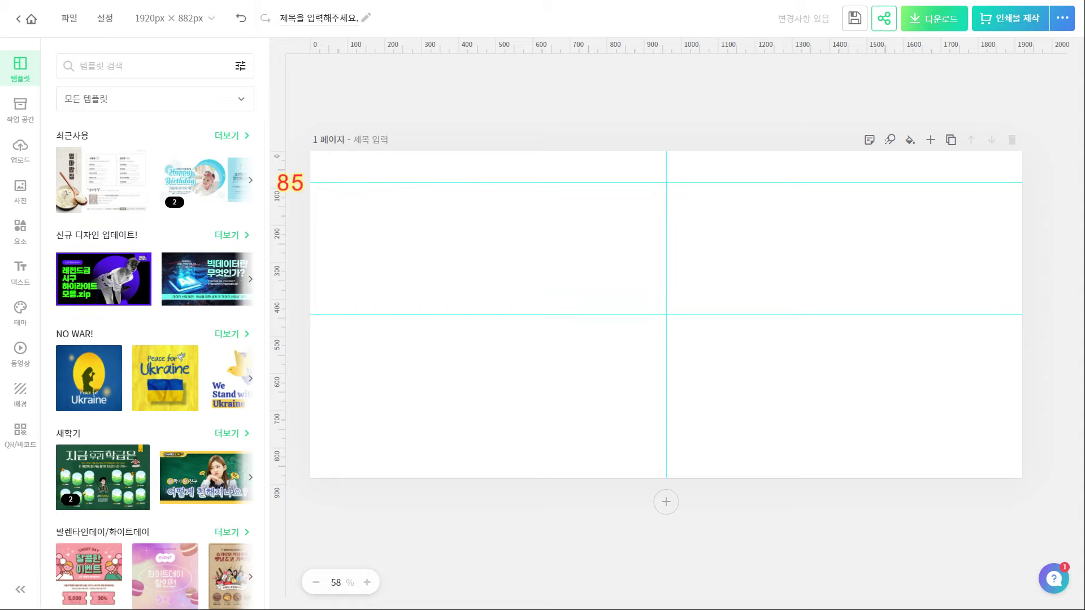
drag(268, 85, 478, 92)
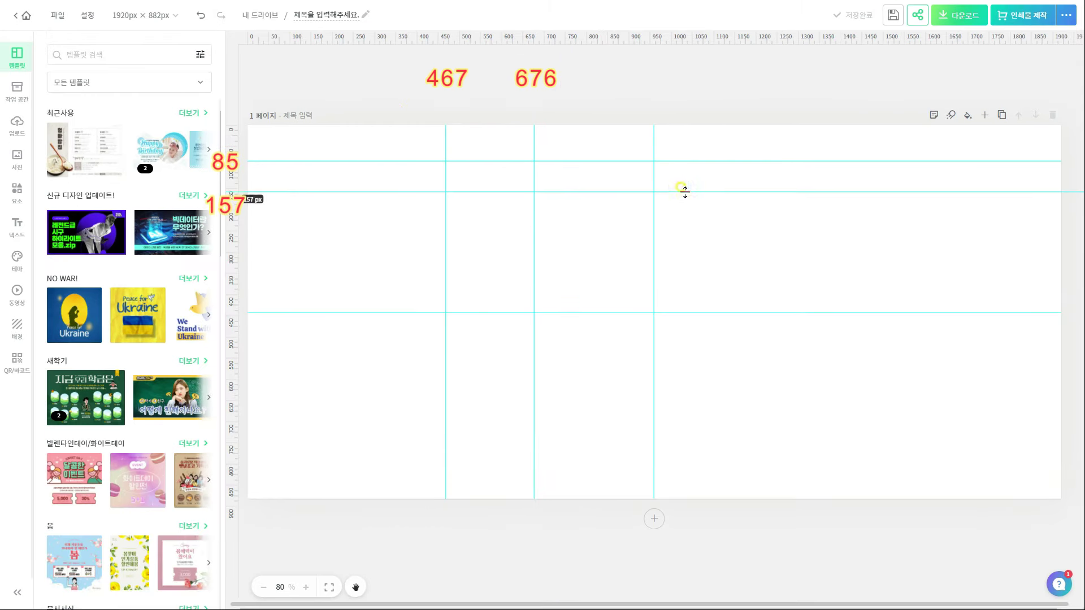
drag(685, 191, 685, 192)
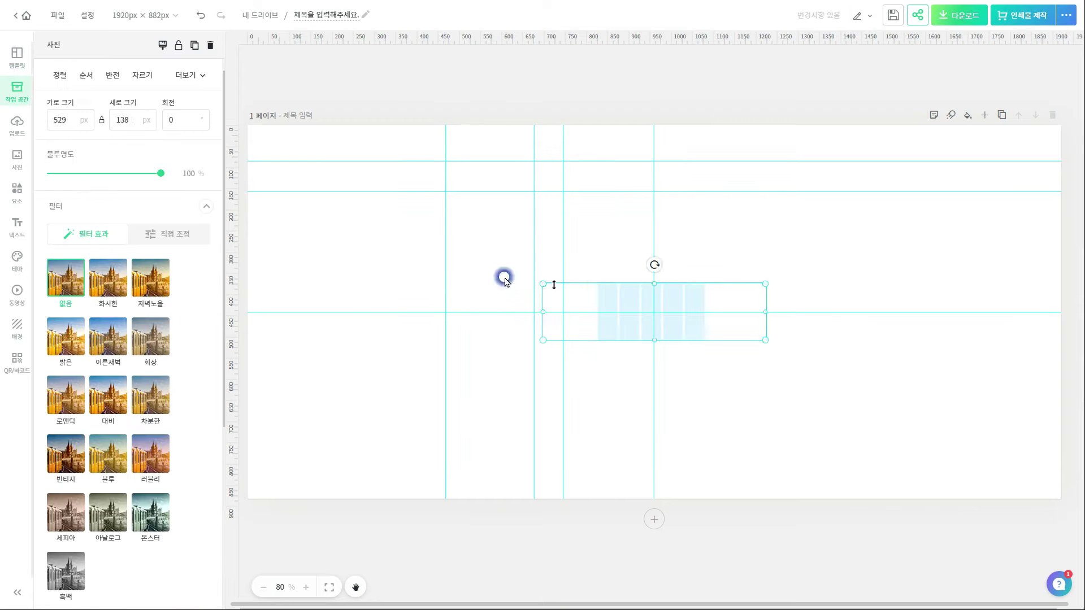
- Enlarge the light-blue striped image and set its size to 1920 × 500 px
drag(538, 283, 256, 208)
click(62, 120)
text(1920)
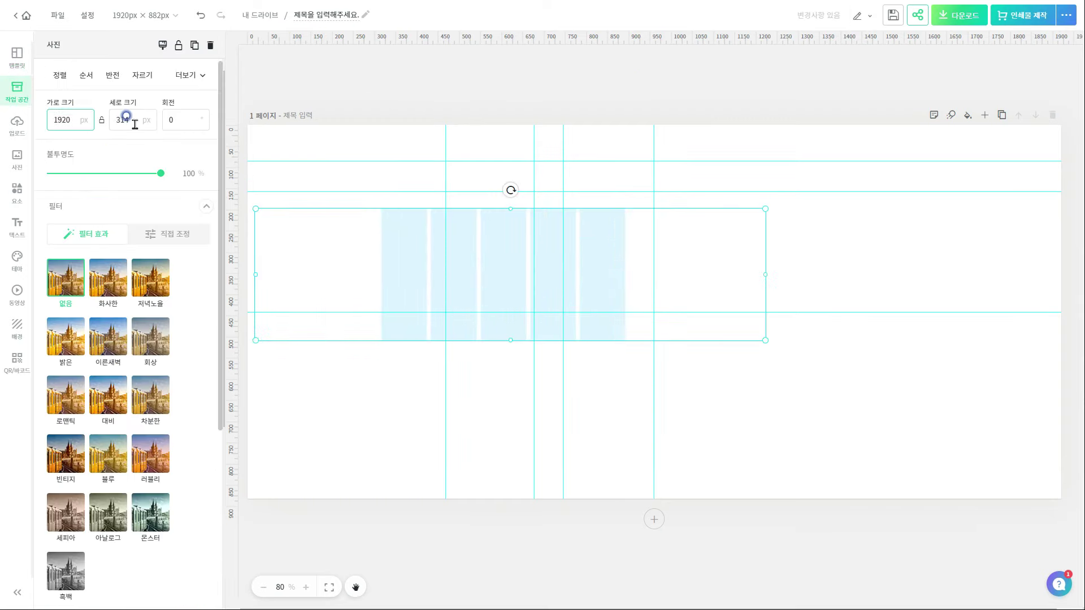
key(Return)
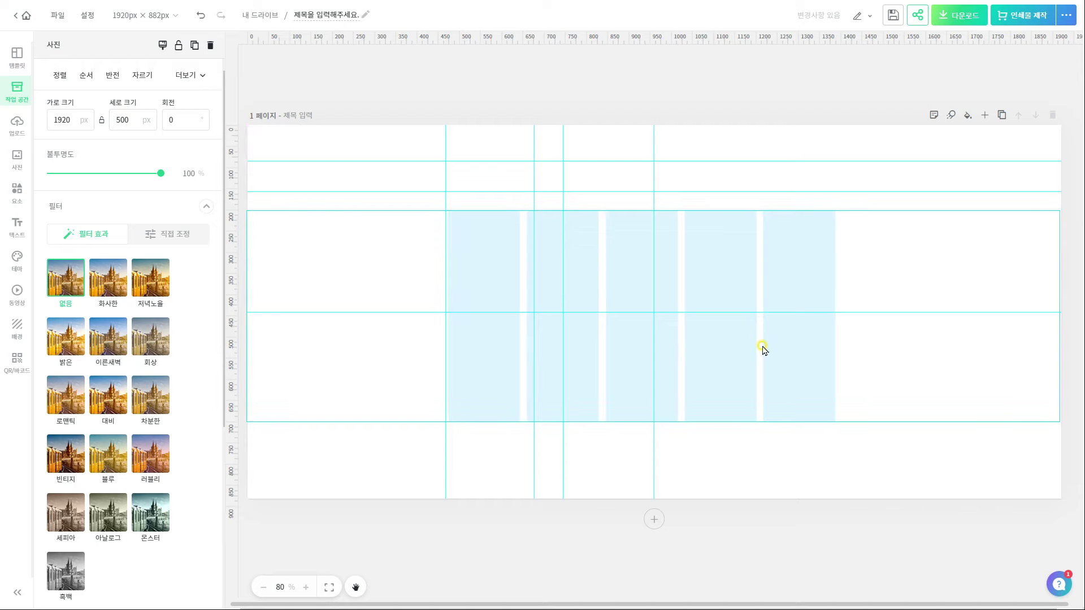
- Stretch the striped image to about 789 px high, from the 85 px guide almost to the page's lower edge
click(746, 364)
drag(654, 422, 654, 496)
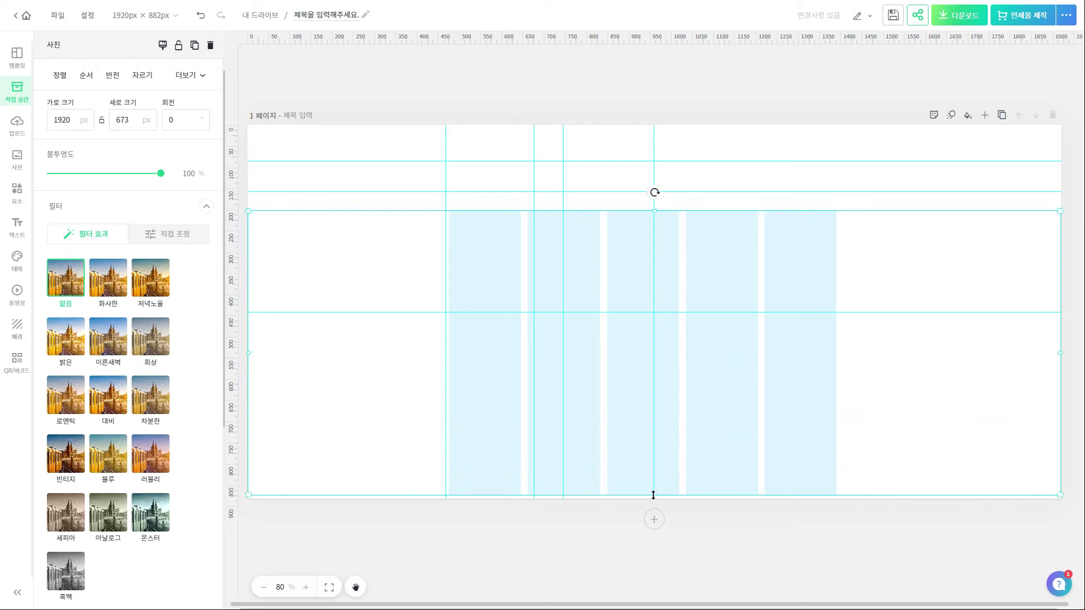
drag(654, 211, 654, 161)
click(731, 228)
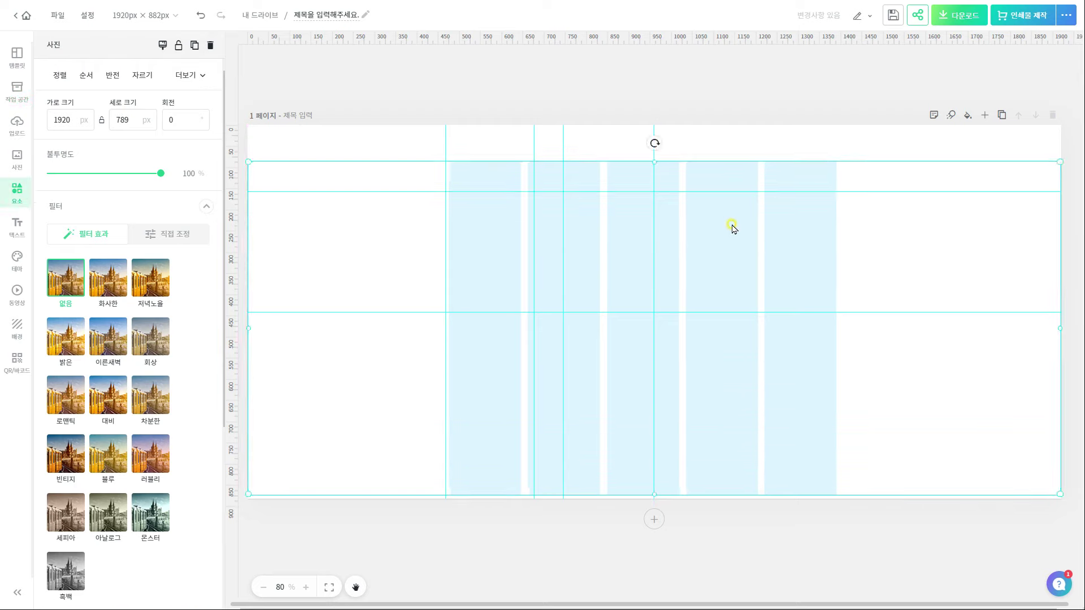
- Shift the striped image slightly to the right and lock it in place
drag(731, 228, 736, 228)
right_click(731, 226)
key(ctrl+l)
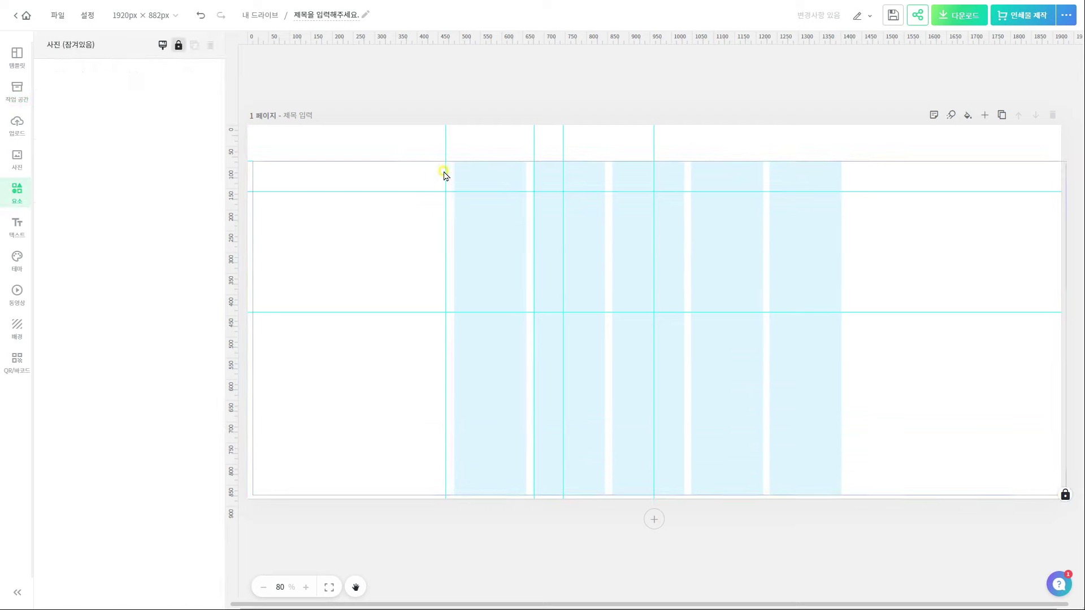
click(343, 79)
- Add a rounded square shape, align it to the 467 px and 85 px guides, and stretch it past the page's lower edge to about 874 px
click(85, 103)
click(131, 496)
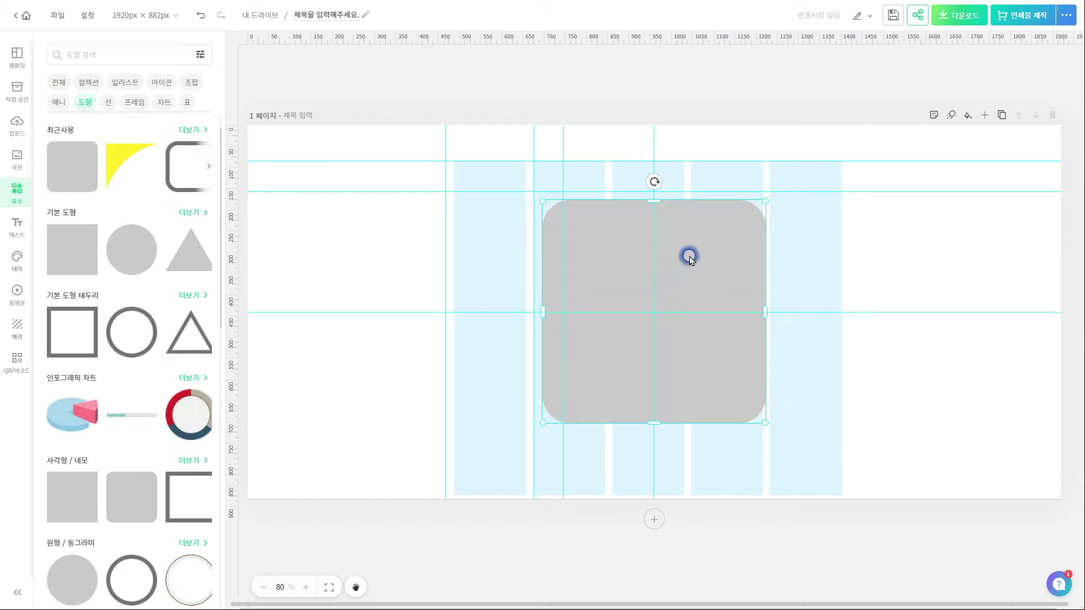
drag(689, 257, 368, 249)
drag(381, 310, 380, 280)
drag(333, 385, 333, 525)
click(497, 86)
- Fill the rounded shape on the page's left side with the medium indigo from the basic palette
click(361, 218)
click(200, 209)
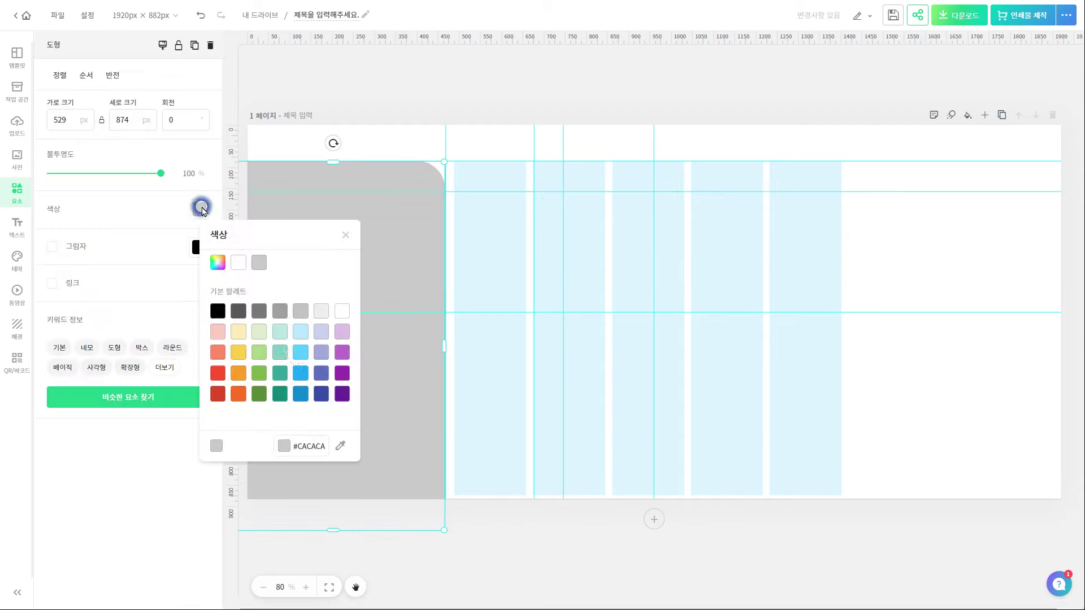
click(321, 373)
click(321, 352)
click(321, 373)
click(321, 394)
click(321, 373)
click(417, 84)
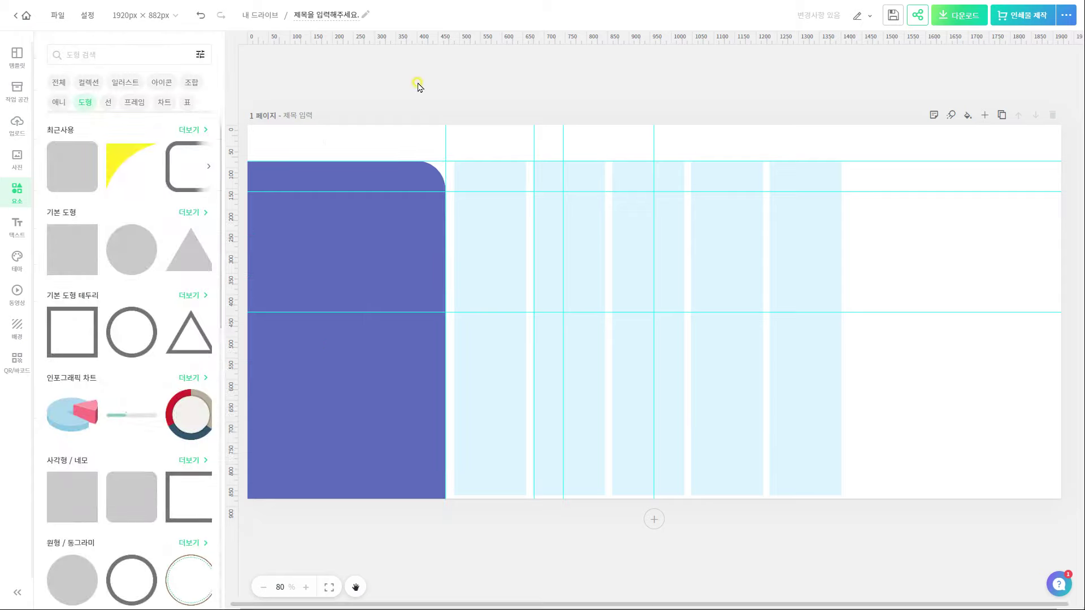
- Duplicate the indigo panel to start at the 676 px guide and widen the copy past the page's right edge
click(424, 103)
alt+drag(361, 258, 669, 261)
drag(760, 345, 1074, 320)
click(471, 103)
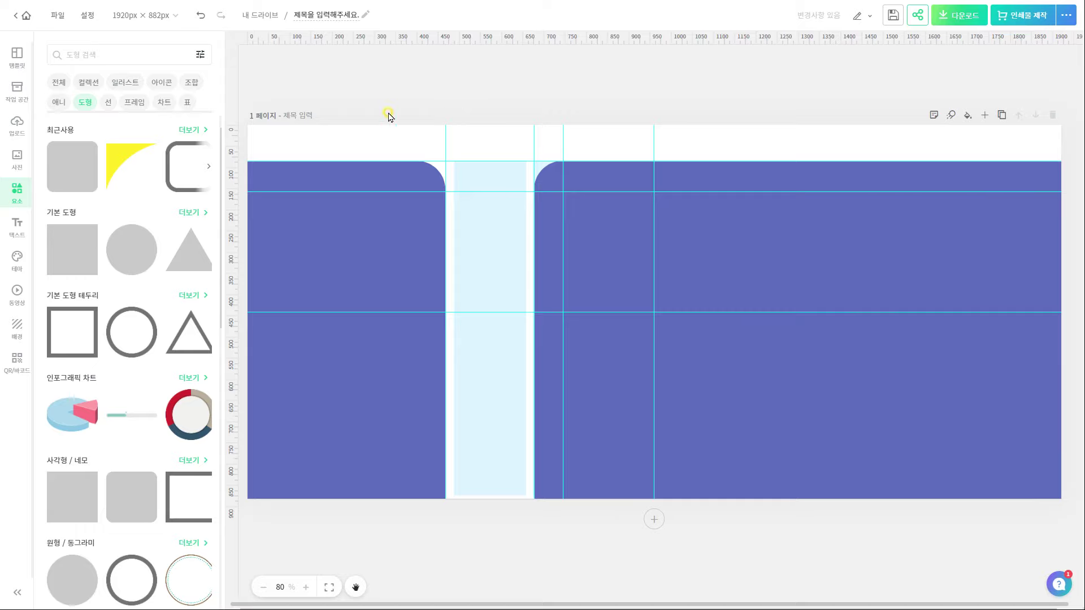
- Search the illustrations for 디자인 and place the purple-and-blue polygon graphic, enlarged, in the page's lower-left corner
click(121, 52)
text(디자인)
key(Return)
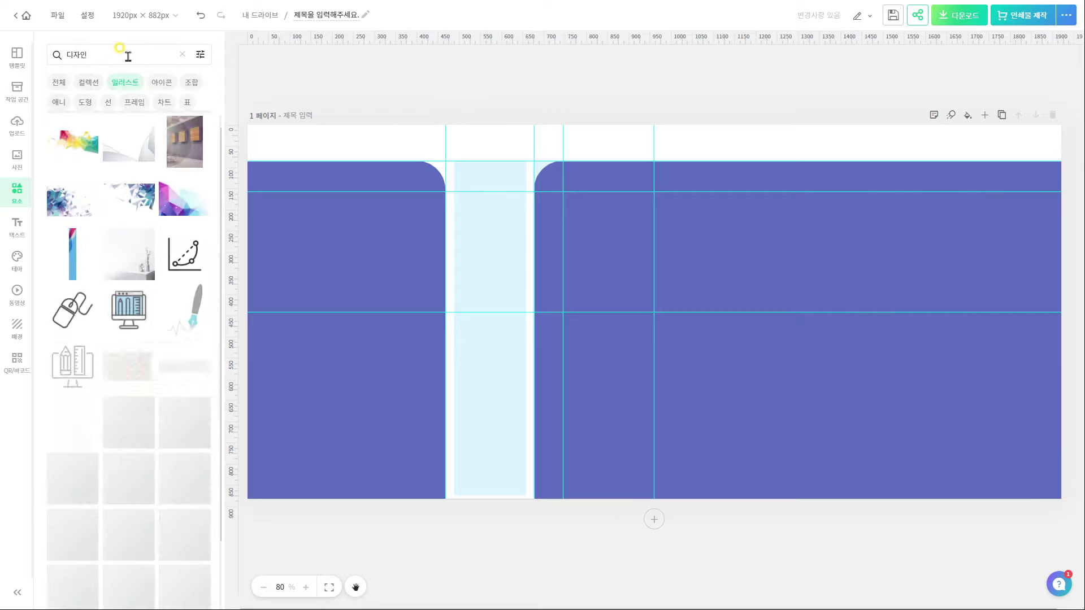
click(184, 217)
drag(636, 327, 346, 439)
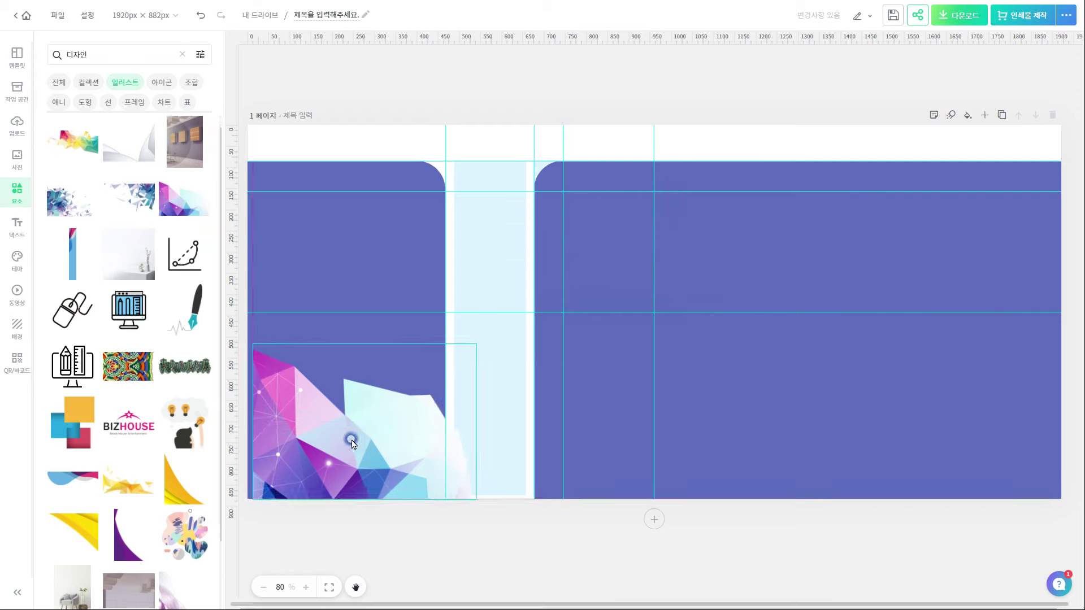
drag(472, 344, 582, 314)
click(361, 494)
click(393, 285)
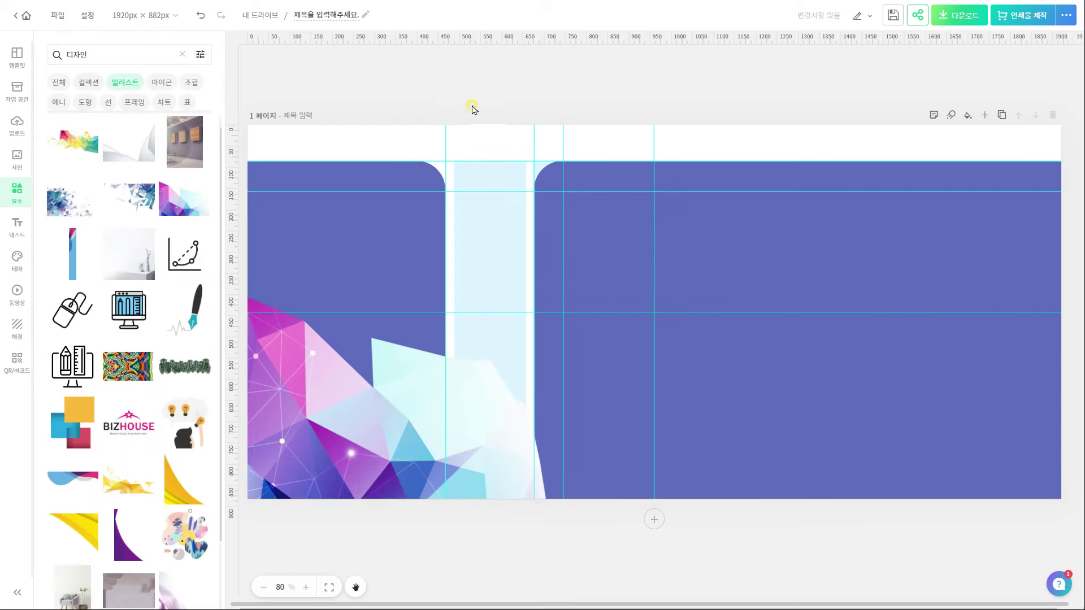
- Add a text in the 여기어때 잘난체 style at the top of the light-blue column, reading 블로그 디자인
click(17, 226)
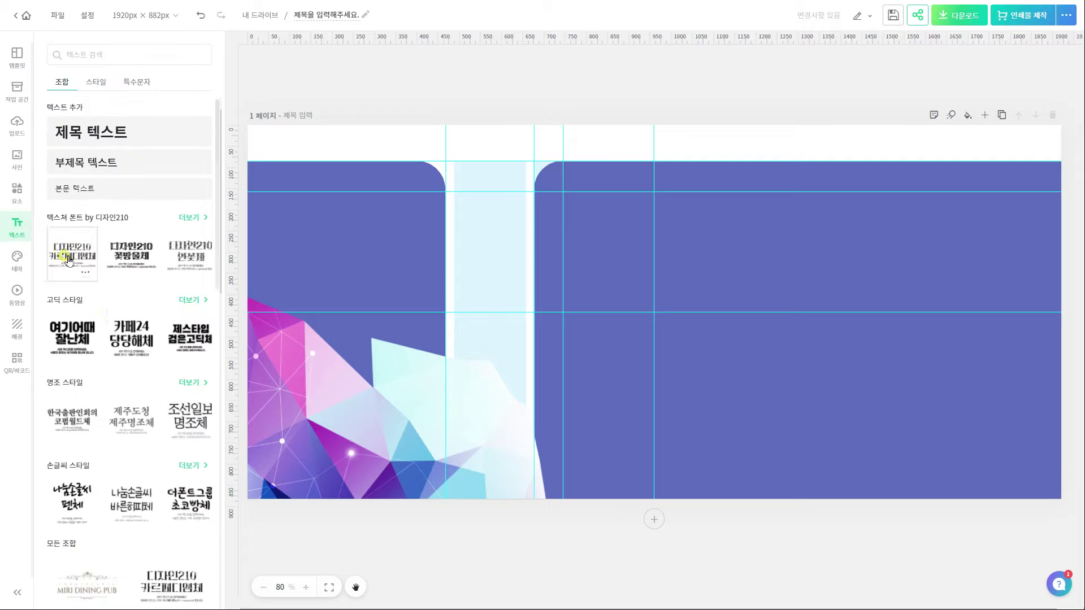
click(80, 334)
click(635, 363)
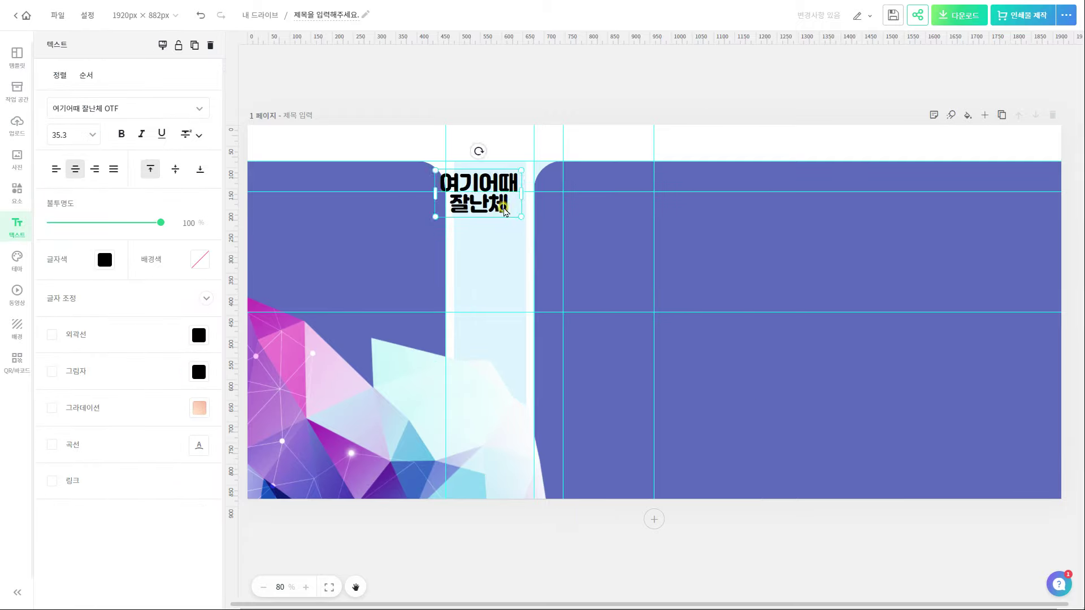
drag(492, 206, 502, 209)
double_click(492, 204)
text(블로그 디자인)
- Change the 블로그 디자인 text to the 넥슨 메이플스토리 Light font and shrink it inside the light-blue column
click(195, 113)
text(메이)
click(113, 158)
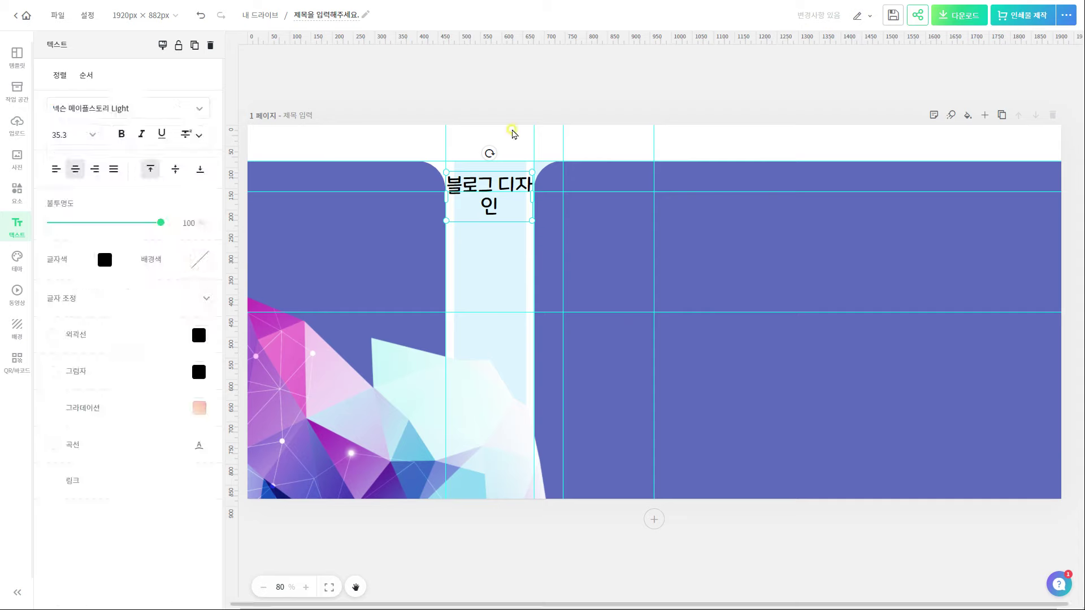
drag(532, 220, 515, 185)
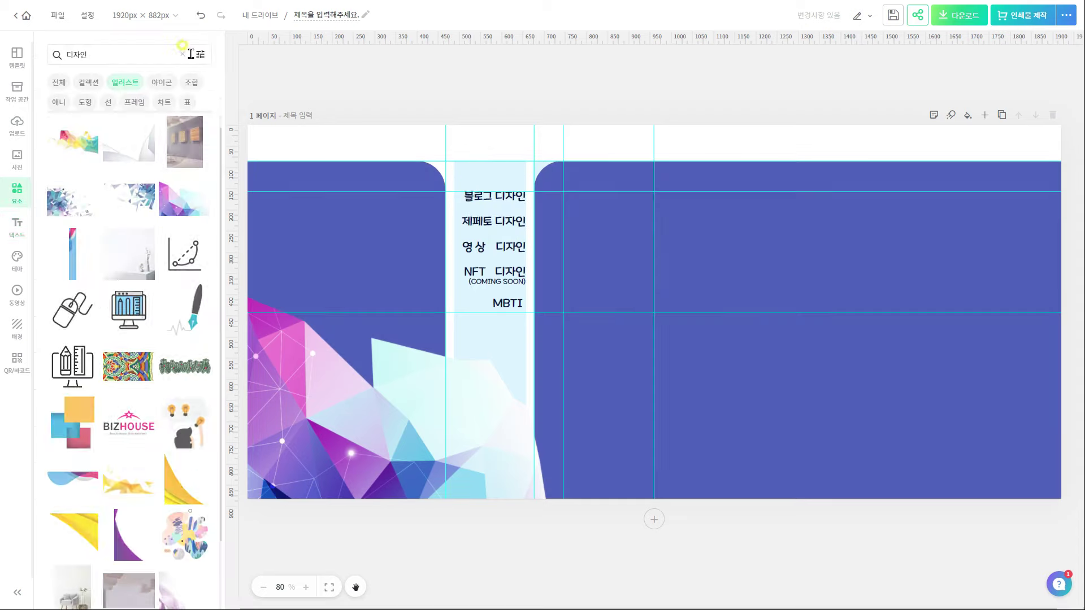
- Add a contact icon from the element library and shrink it into the light-blue column below MBTI
click(146, 50)
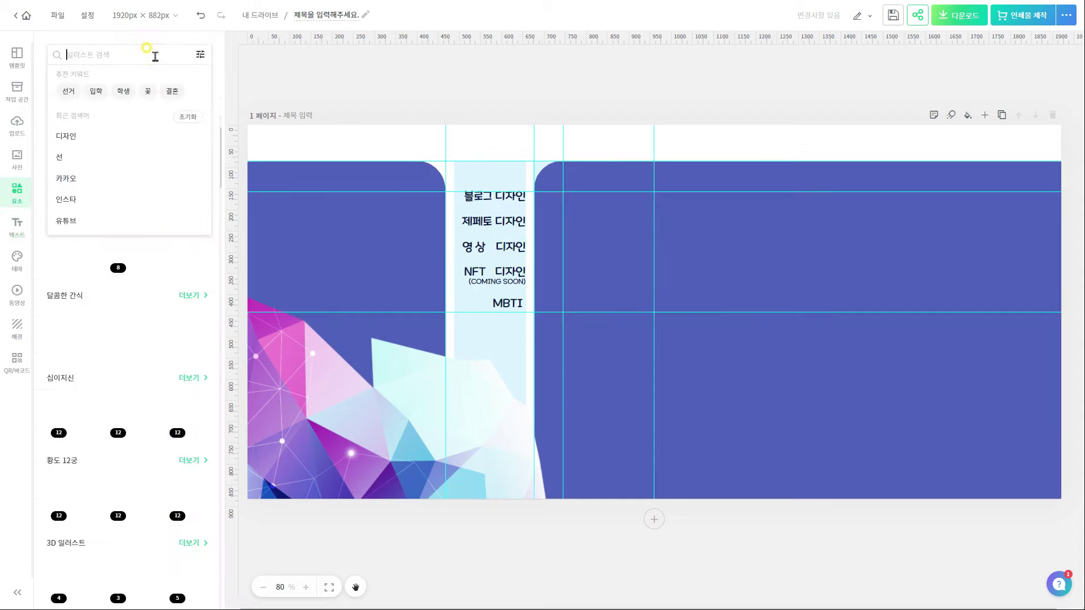
key(Return)
scroll(213, 182, down, 12)
click(73, 344)
drag(739, 206, 583, 399)
drag(573, 411, 465, 322)
click(243, 113)
- Search the elements for 메일 and place a small envelope icon beside the first icon below MBTI
click(182, 54)
text(메일)
key(Return)
click(199, 141)
drag(767, 234, 585, 356)
drag(556, 379, 518, 334)
- Recolor the envelope icon and the icon beside it in the indigo of the panels
scroll(141, 421, down, 4)
click(52, 355)
click(198, 355)
click(259, 145)
click(468, 323)
click(198, 208)
click(258, 263)
click(504, 323)
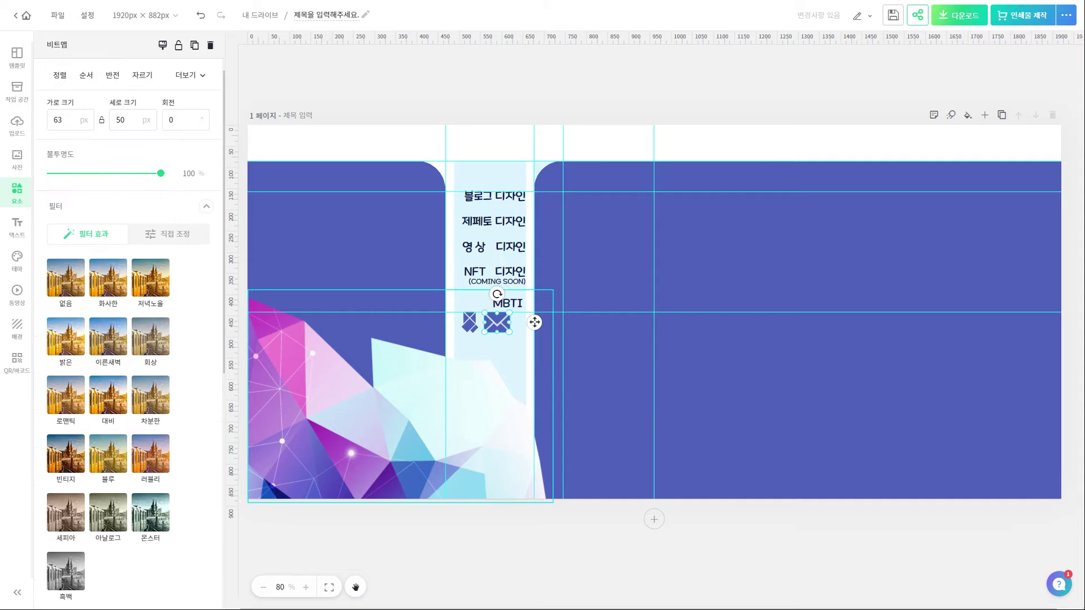
click(341, 97)
- Add a 나눔손글씨 펜체 title to the left panel, reading 뺑가라이의 디자인 따라하기 on two lines
click(17, 225)
click(171, 197)
drag(656, 266, 387, 243)
drag(435, 325, 416, 315)
text(뺑가라이의)
key(Return)
text(디자인 따라하기)
- Left-align the title on the left panel, adjust its position and color it white
mouse_move(412, 274)
mouse_down()
mouse_move(507, 274)
mouse_move(415, 256)
mouse_up()
click(56, 169)
drag(339, 218, 358, 217)
click(105, 259)
click(117, 314)
- Give the title a shadow with its direction set to 360°
click(52, 371)
drag(116, 421, 160, 421)
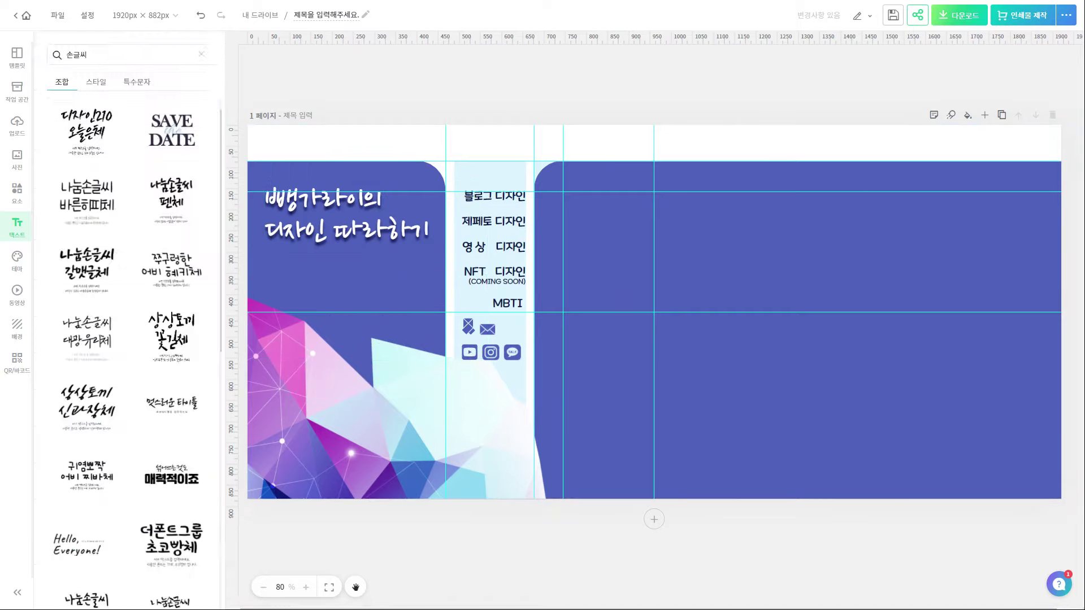
click(351, 215)
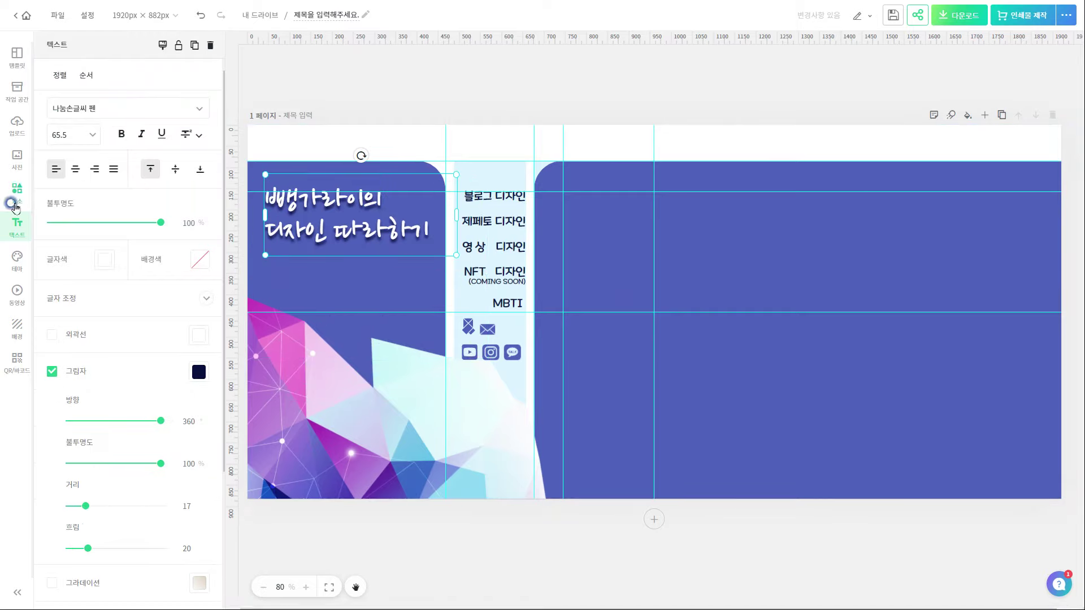
- Add a thin tapered line beneath the title and color it white
click(15, 207)
click(138, 286)
click(199, 209)
- Add the subtitle "Imitating the design of banggarai" beneath the line, using the Charmonman font
click(17, 225)
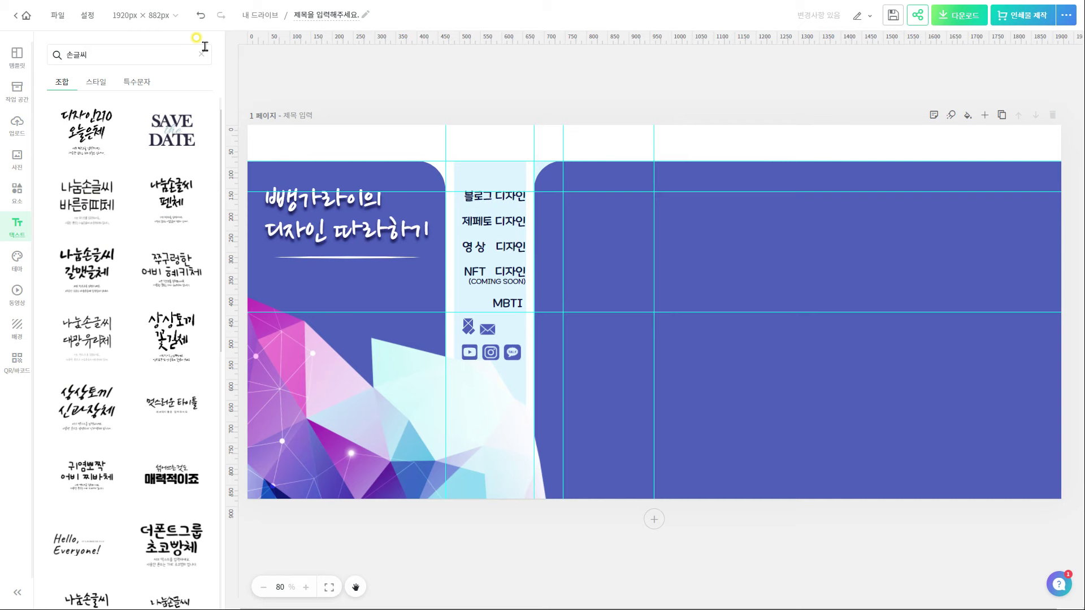
click(102, 195)
key(Delete)
double_click(707, 285)
text(Imitating the design of banggarai)
click(128, 109)
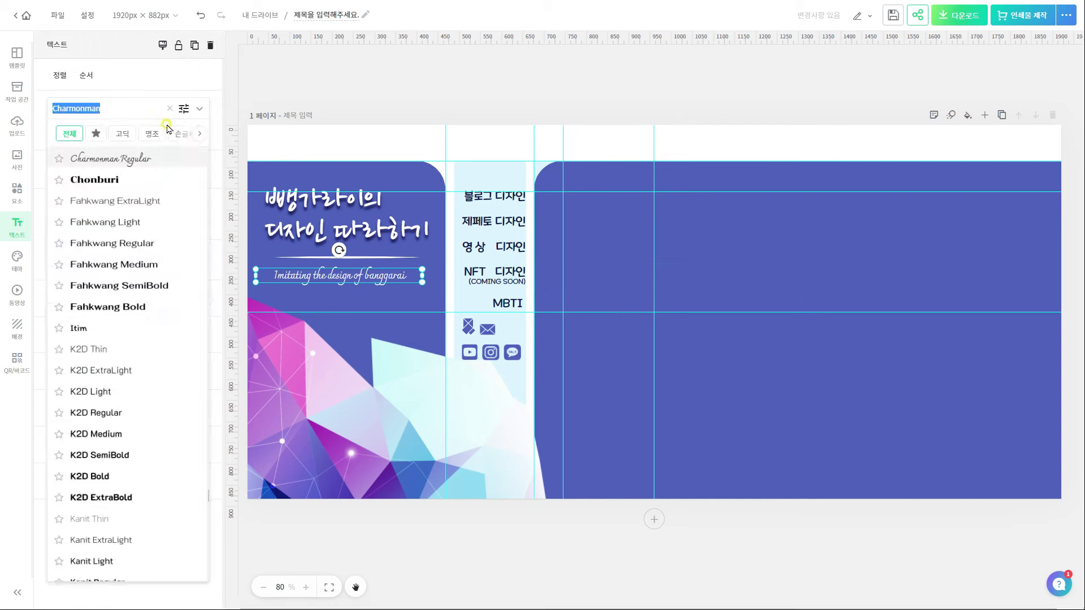
click(511, 104)
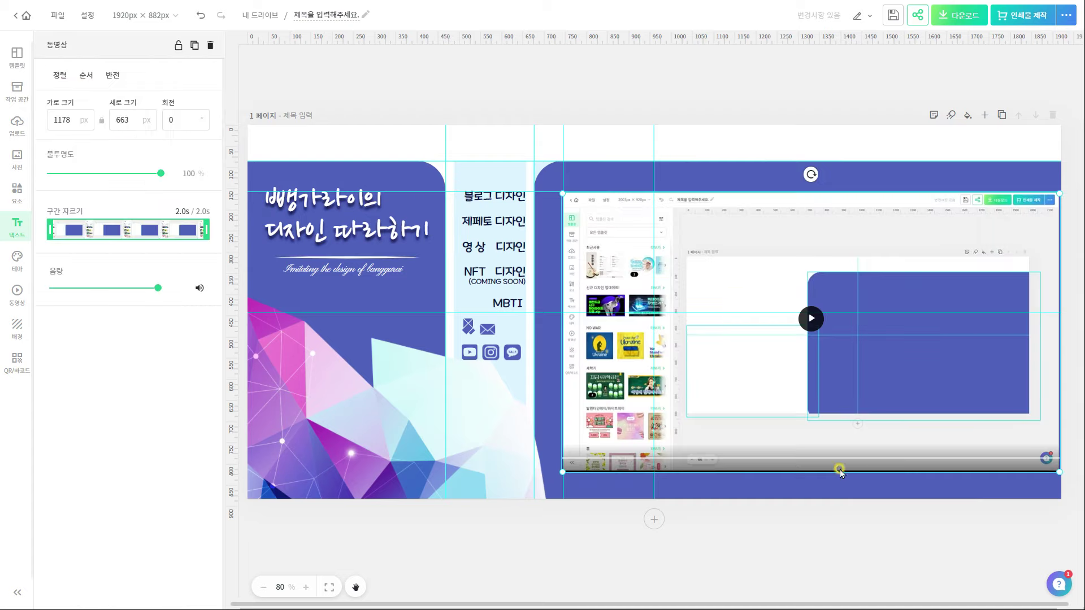
- Nudge the video on the right panel flush with the page's right edge
click(836, 517)
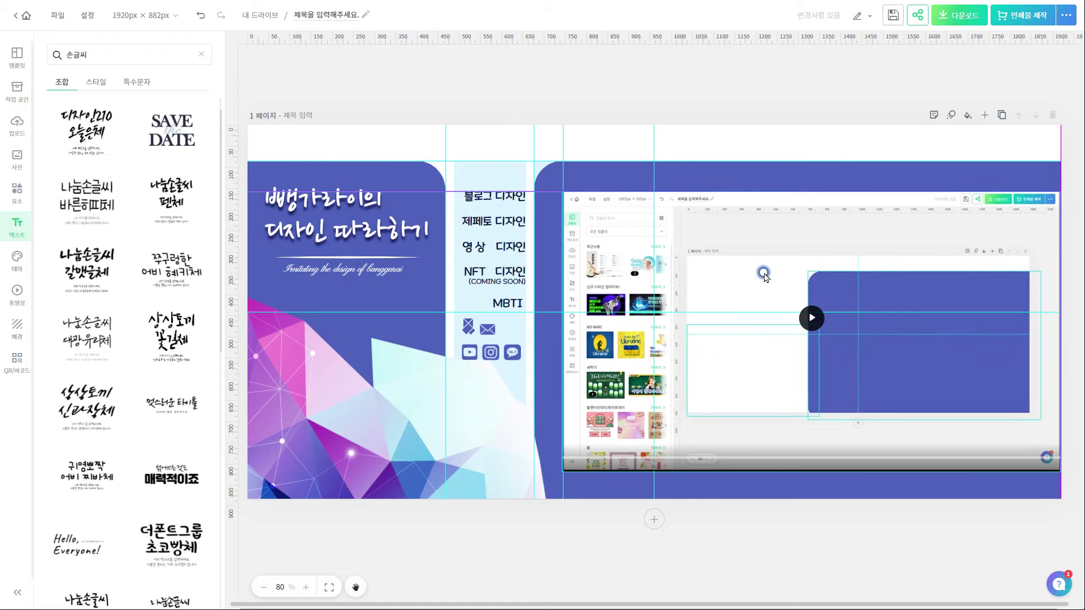
click(764, 273)
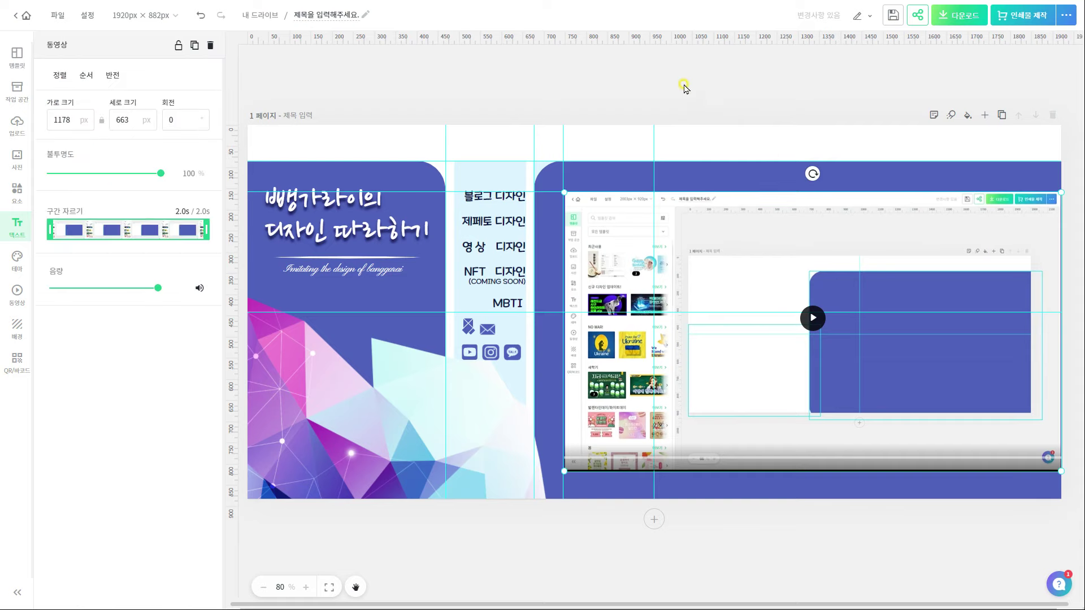
click(684, 79)
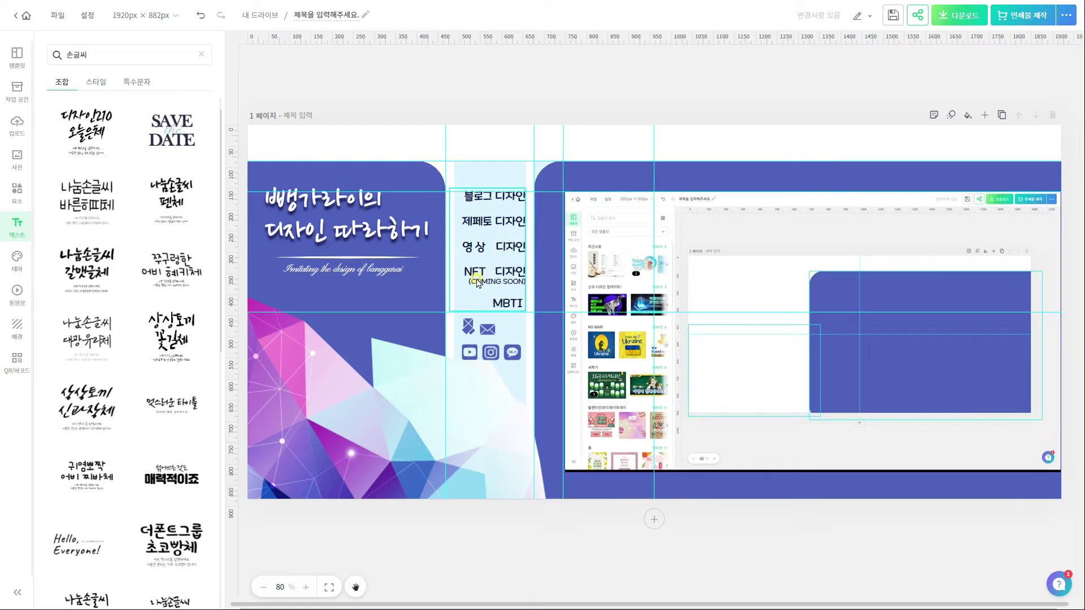
- Duplicate an indigo panel, shrink the copy to a bar at the 블로그 디자인 menu entry and layer it beneath the menu text
alt+drag(405, 286, 718, 288)
drag(758, 530, 625, 190)
drag(588, 175, 513, 197)
drag(991, 73, 975, 246)
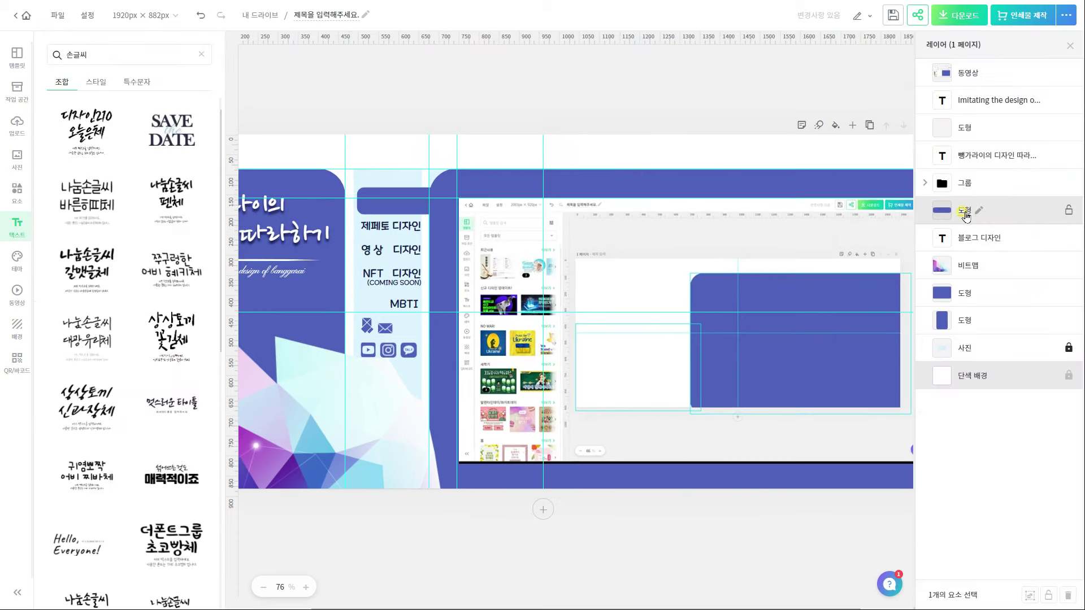
click(1070, 46)
- Color the 블로그 디자인 menu text white
click(477, 206)
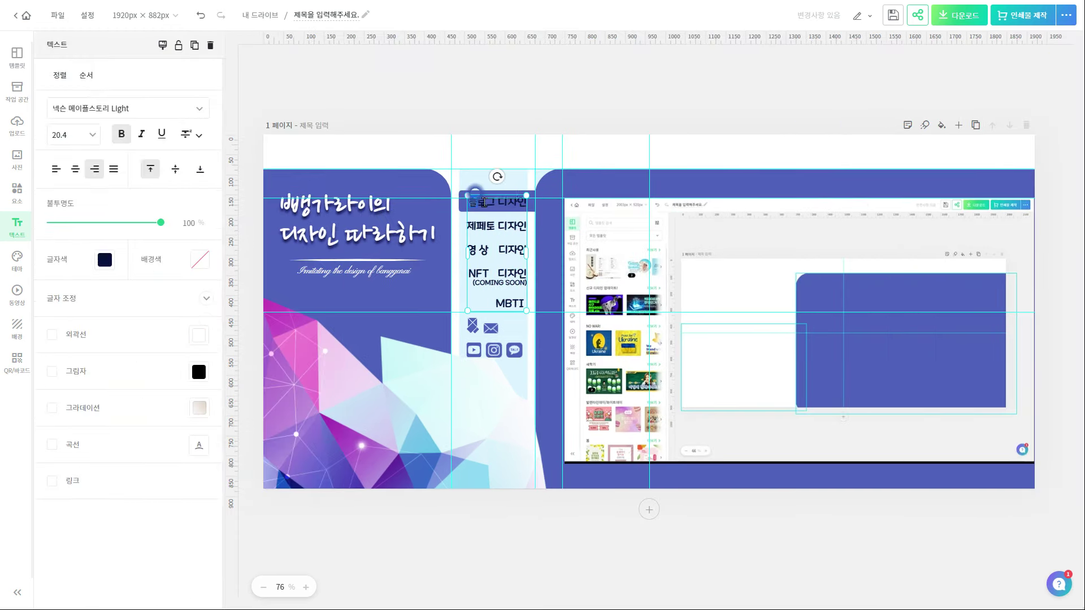
click(105, 259)
click(146, 315)
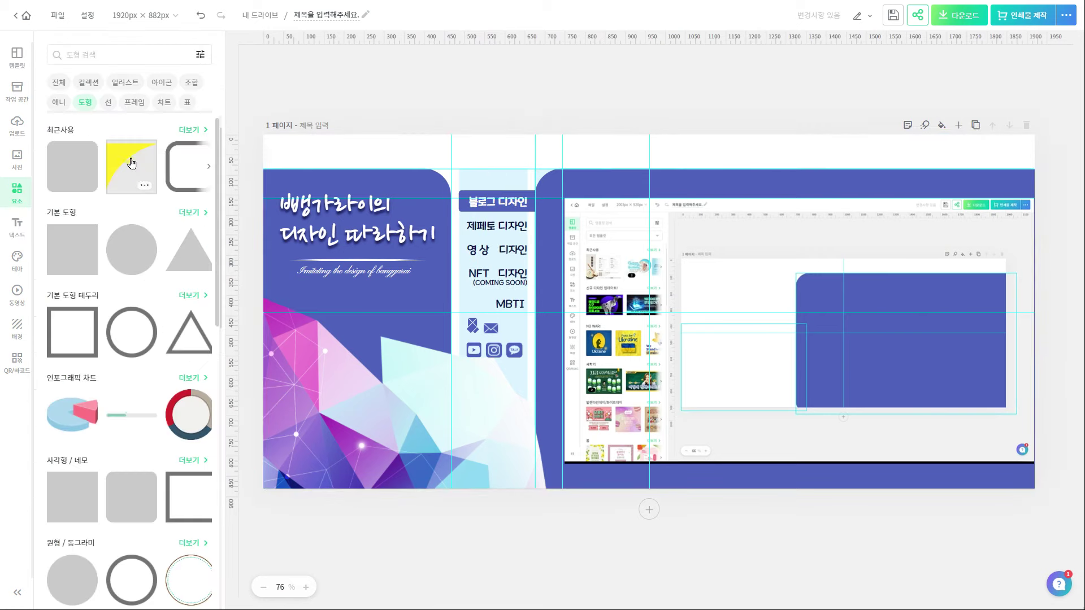
- Insert the curved-corner shape and fit indigo copies over the video's upper-left and lower-left corners, flipping one of them
scroll(203, 351, down, 15)
drag(218, 433, 221, 514)
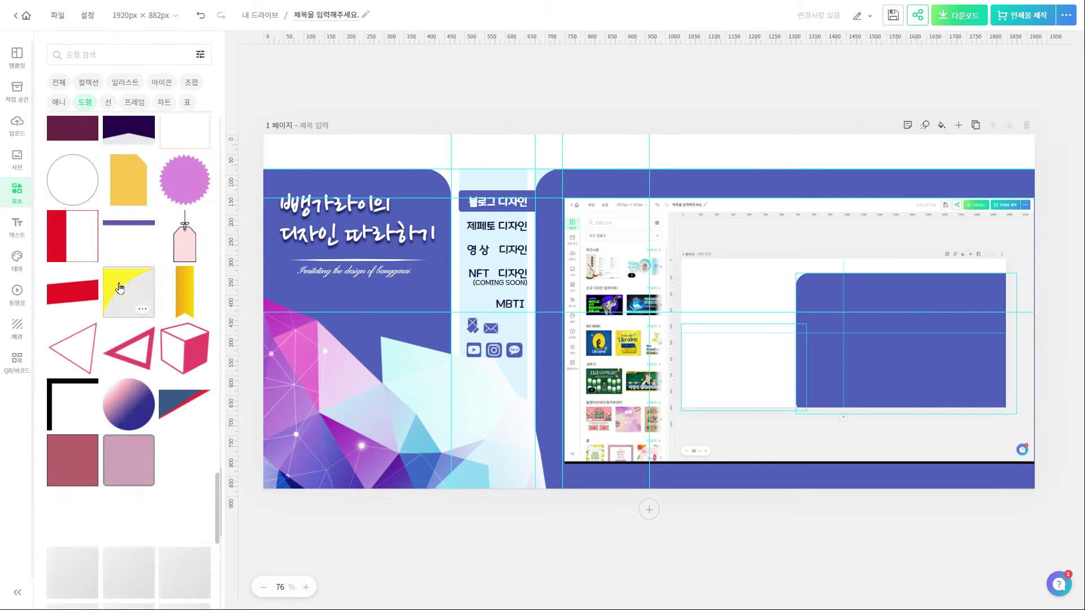
click(119, 288)
drag(588, 243, 601, 209)
drag(770, 178, 631, 304)
drag(578, 339, 577, 213)
click(113, 75)
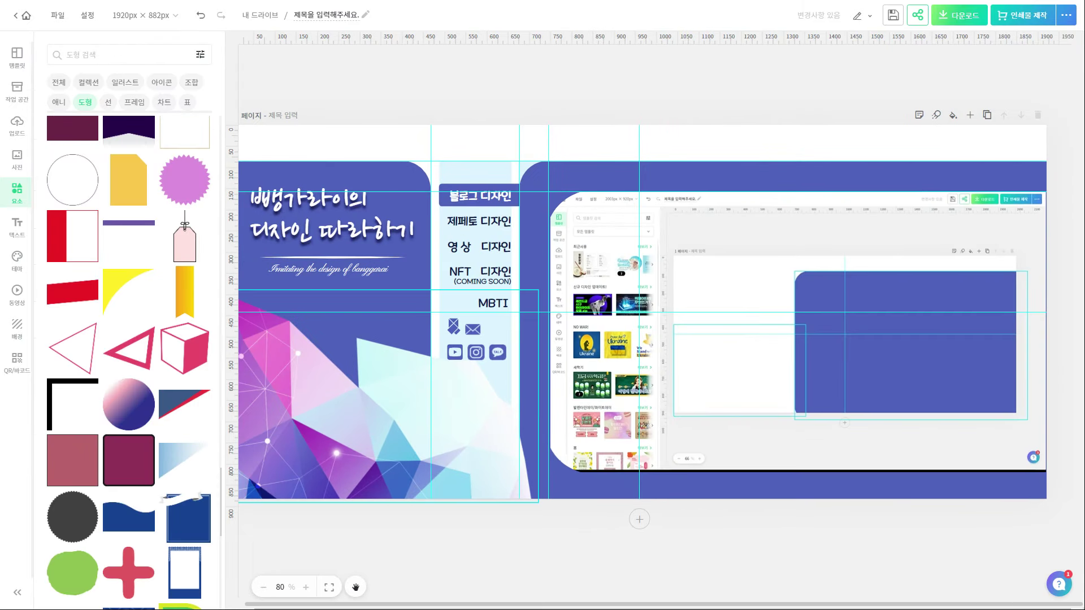
- Duplicate the page and, on the copy, shift the indigo highlight bar down to the 제페토 디자인 menu entry
click(1005, 116)
click(531, 270)
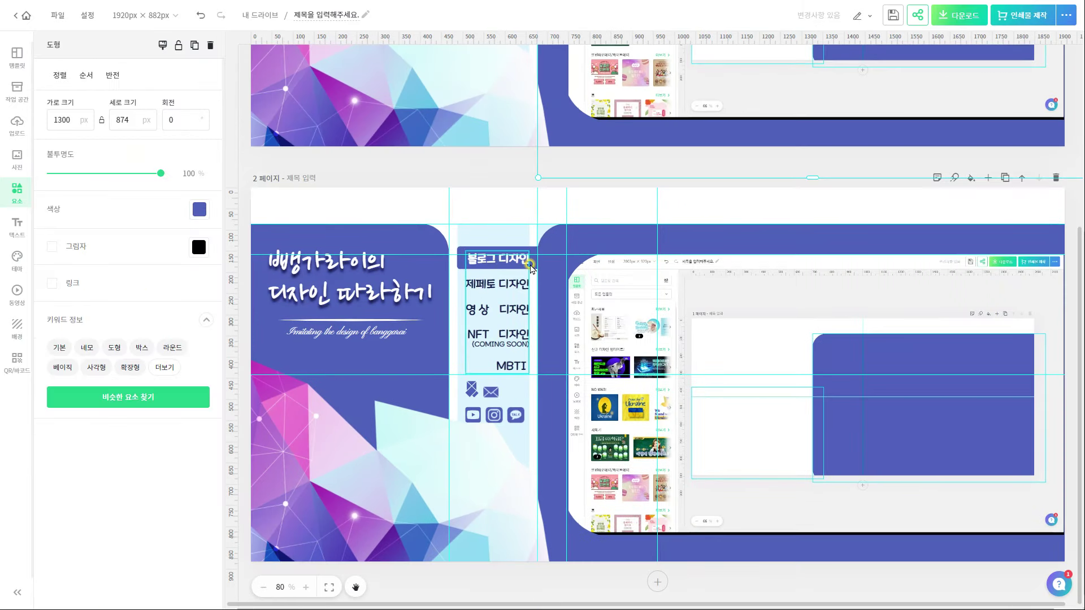
click(524, 275)
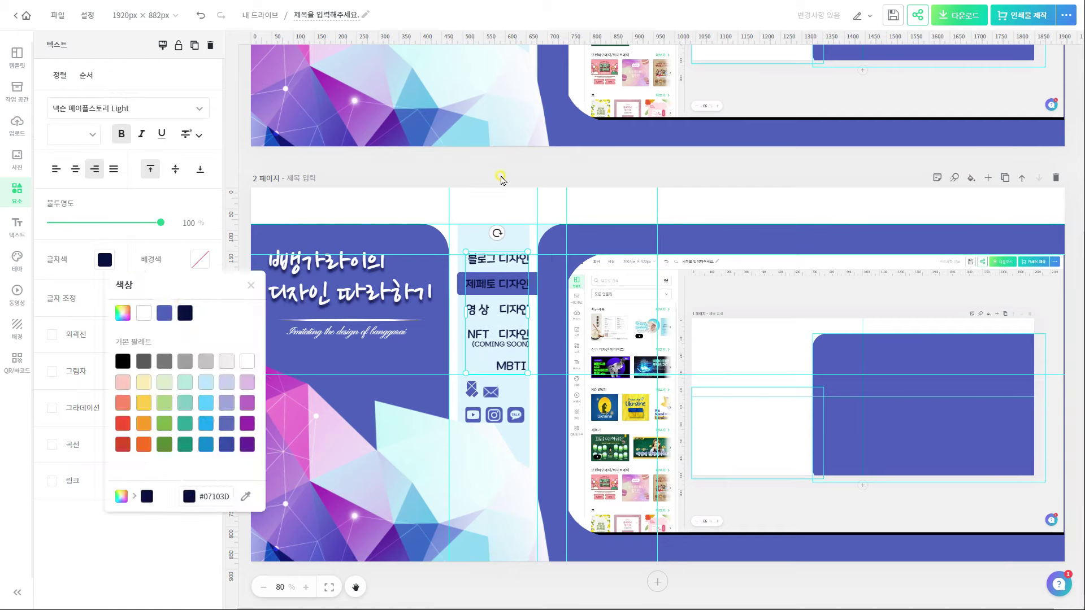
- Color the 제페토 디자인 menu text on page 2 white
click(476, 284)
drag(527, 284, 464, 284)
click(105, 260)
click(138, 314)
- Replace the video on page 2 with the 제페토 outfit recording and place it beneath the corner shapes
click(838, 296)
click(846, 322)
key(Delete)
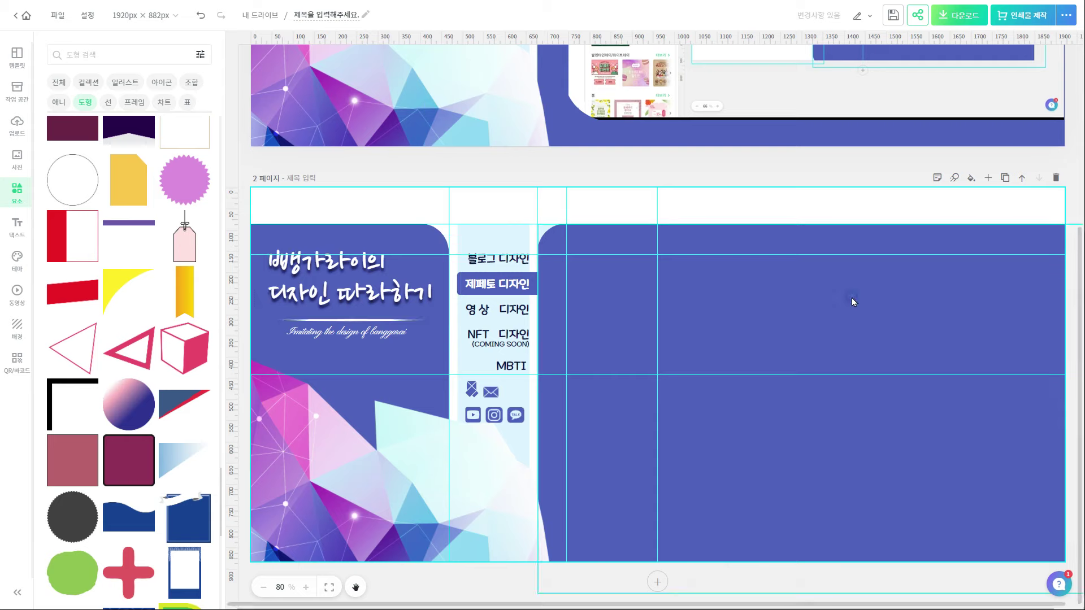
key(ctrl+z)
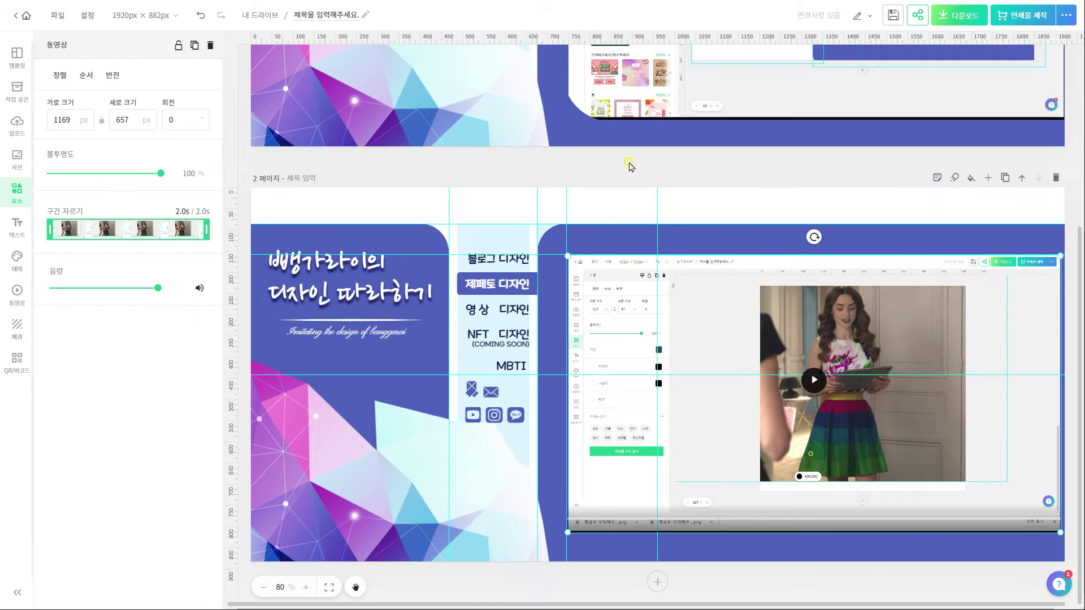
shift+click(575, 394)
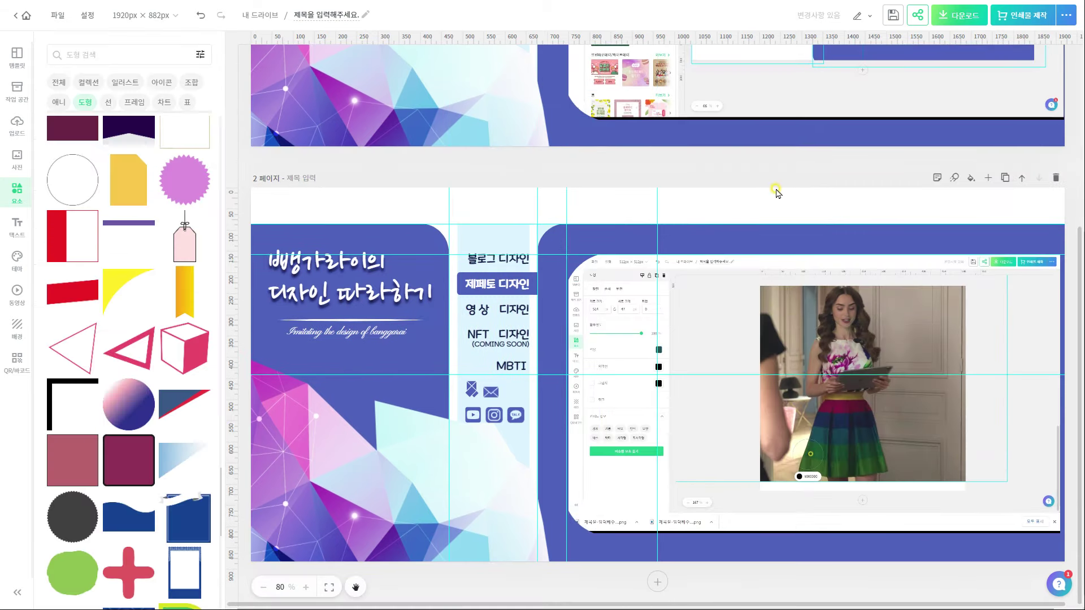
- On pages 1 and 2, shorten the right indigo panel to 797 px and raise it above the polygon bitmap layer
key(ctrl+z)
drag(806, 467, 807, 445)
drag(981, 348, 981, 318)
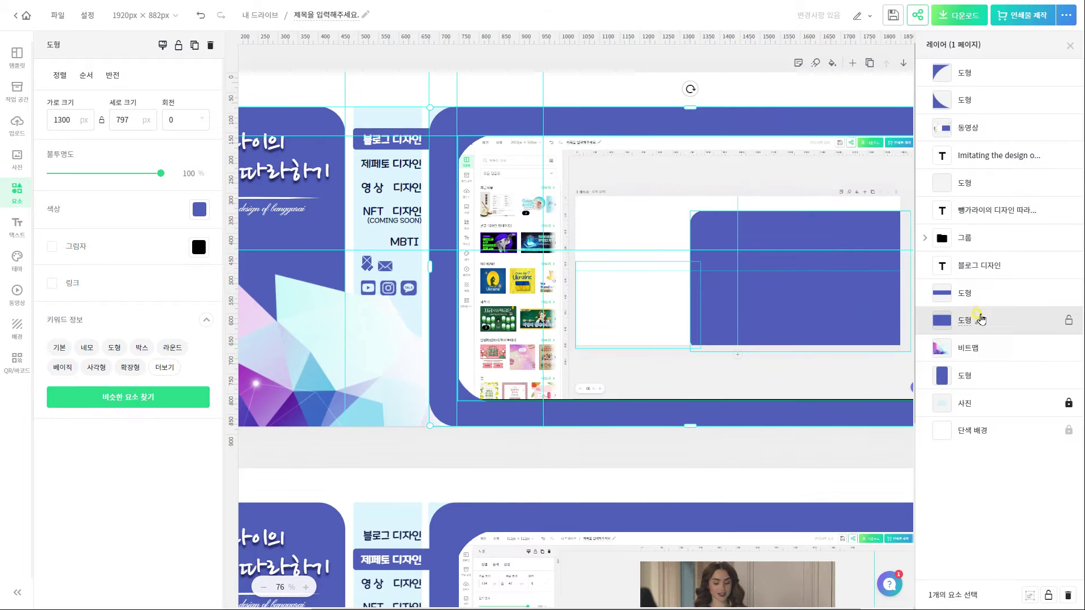
scroll(604, 452, down, 5)
click(603, 559)
drag(982, 404, 982, 375)
click(752, 526)
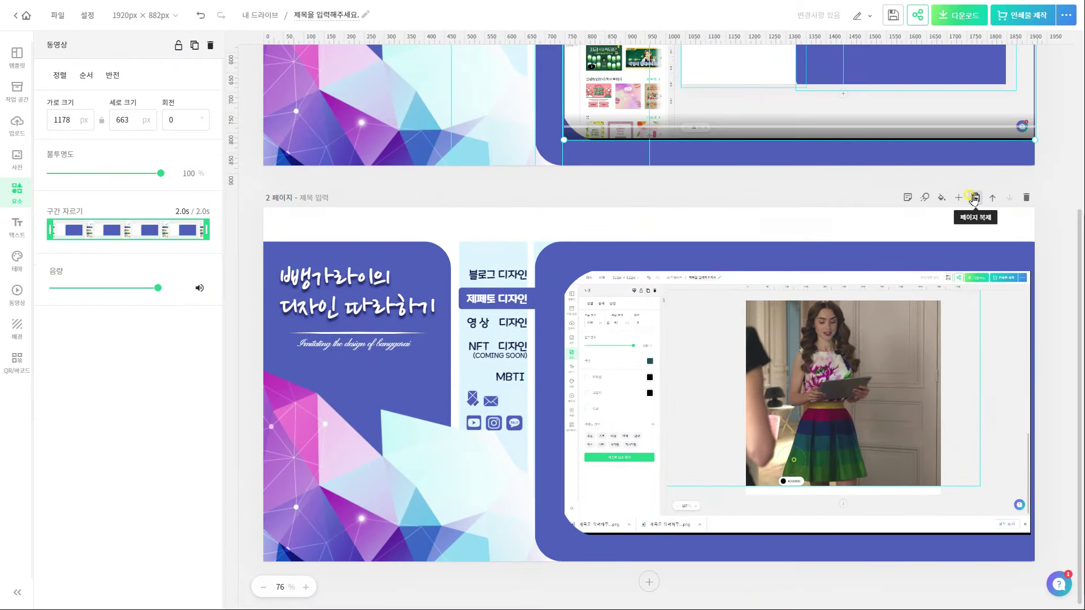
- Duplicate page 2, move the highlight bar to 영상 디자인 on the copy and return the 제페토 디자인 text to dark navy
click(975, 197)
key(Delete)
double_click(525, 325)
click(105, 260)
click(185, 313)
- Color the 영상 디자인 menu text on page 3 white
double_click(504, 328)
drag(539, 300, 468, 323)
click(104, 260)
click(143, 313)
- Put the video-editing recording on page 3's right panel, with rounded corners like those on page 2
click(1062, 362)
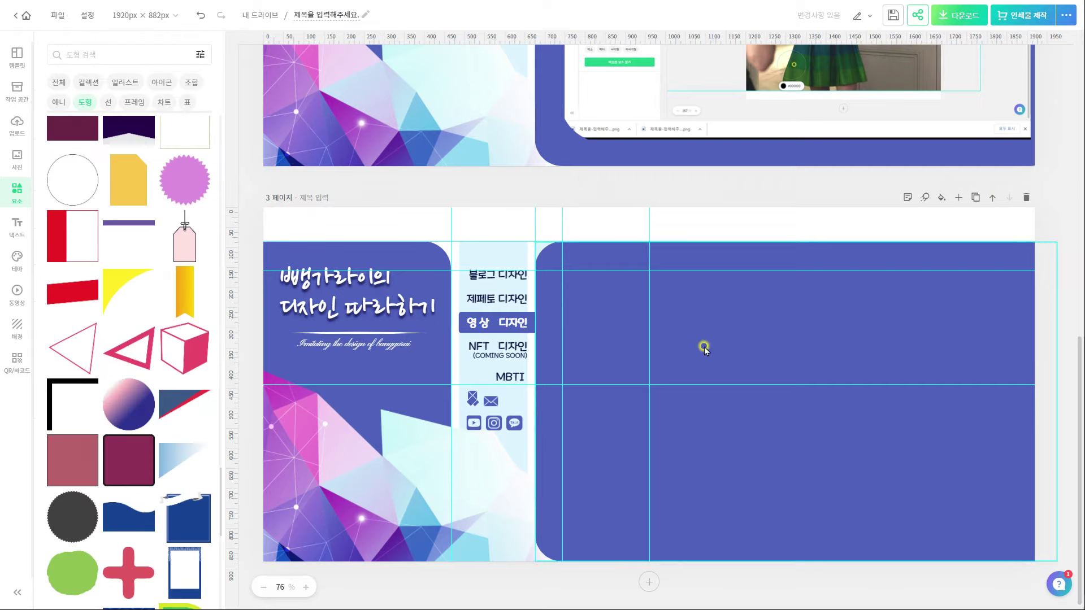
key(ctrl+v)
scroll(1073, 404, up, 4)
click(573, 371)
scroll(687, 380, down, 4)
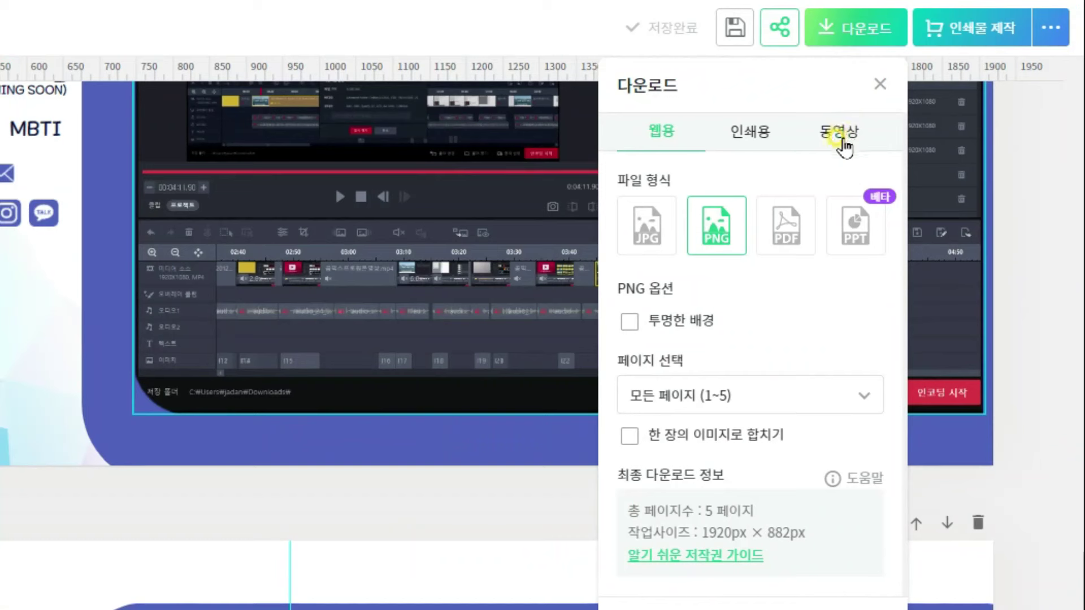
- Download the five-page design as a video and close the playback of the exported MP4
click(949, 70)
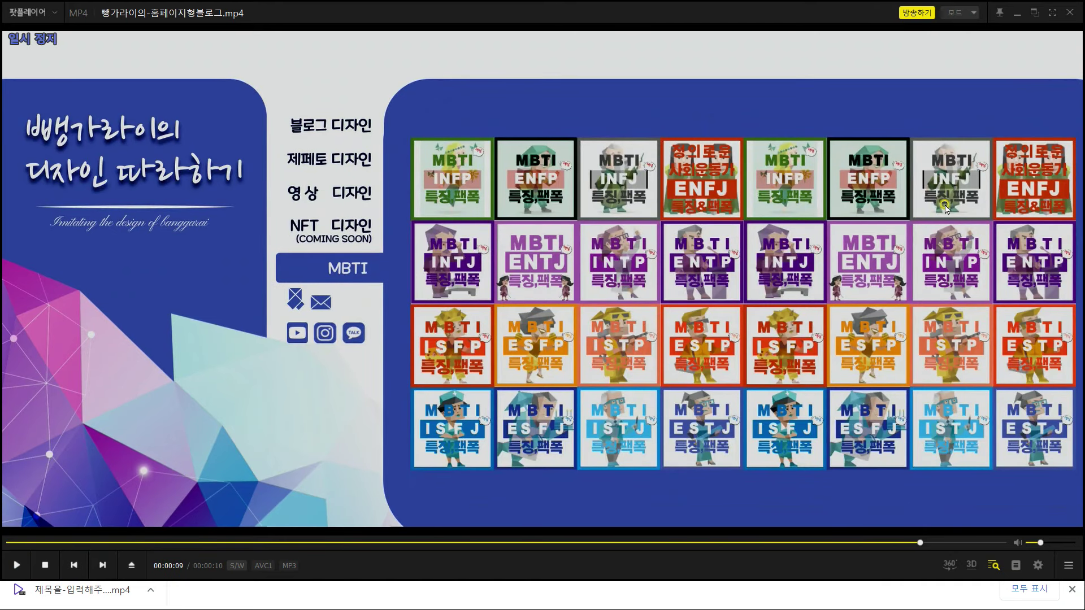
click(1071, 14)
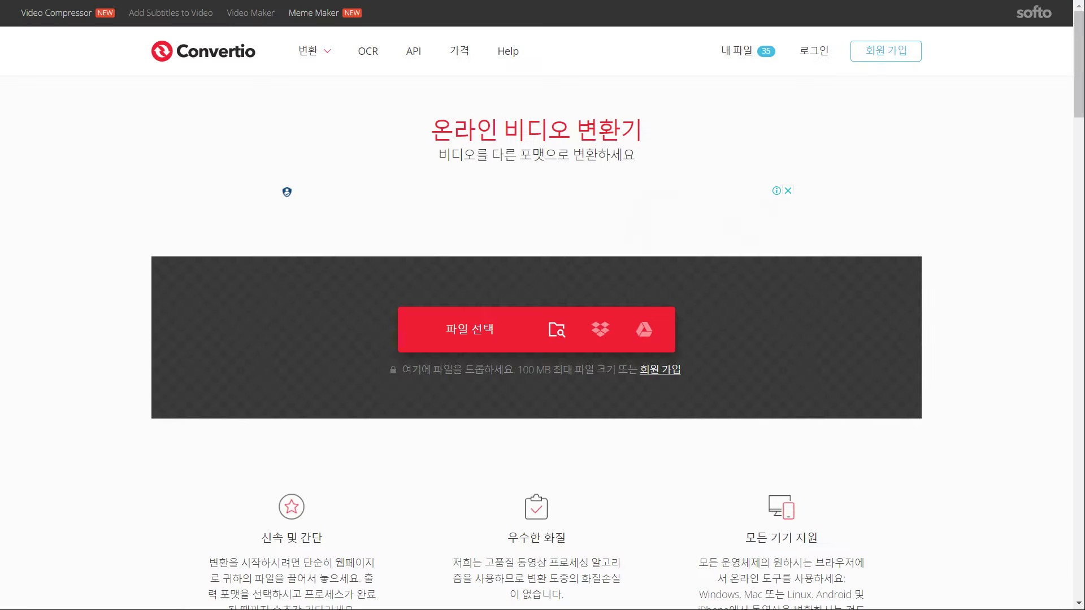
- In Convertio, convert 뺑가라이의-홈페이지형블로그.mp4 to GIF and download the result
click(504, 278)
click(594, 367)
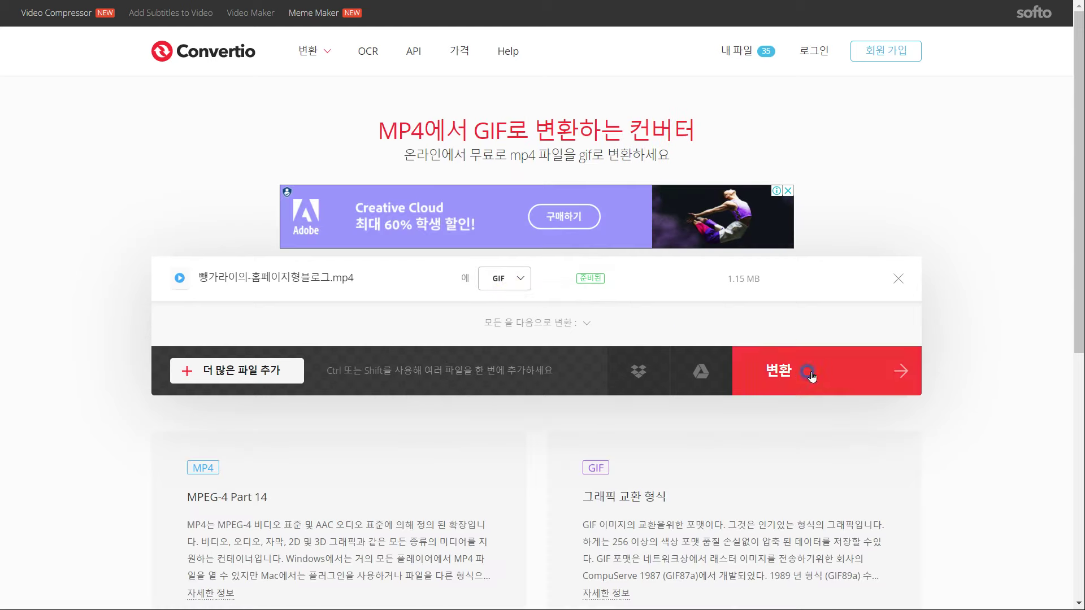
click(812, 376)
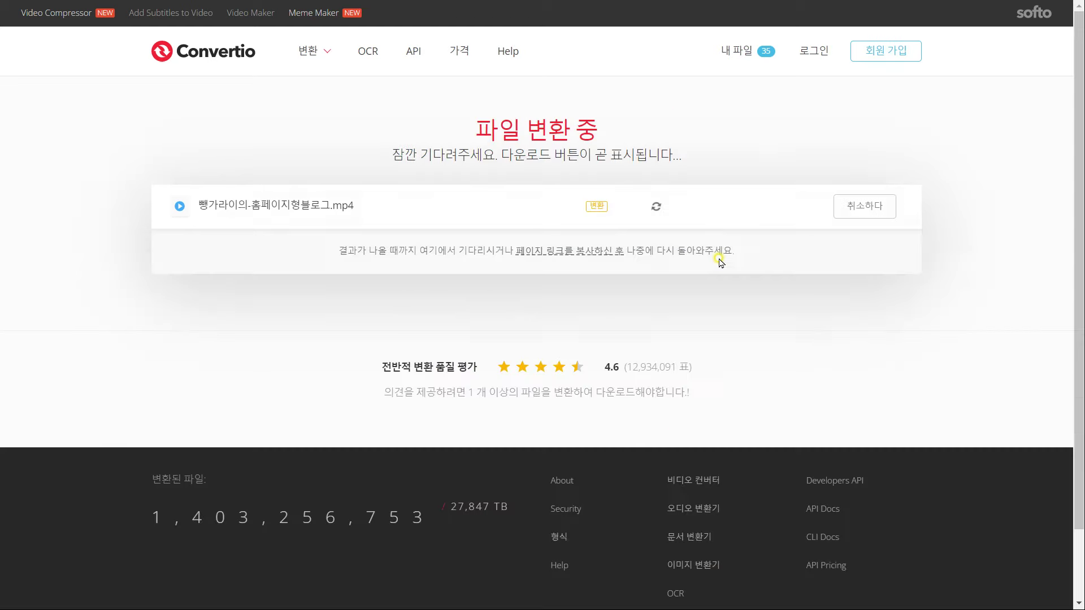
click(870, 205)
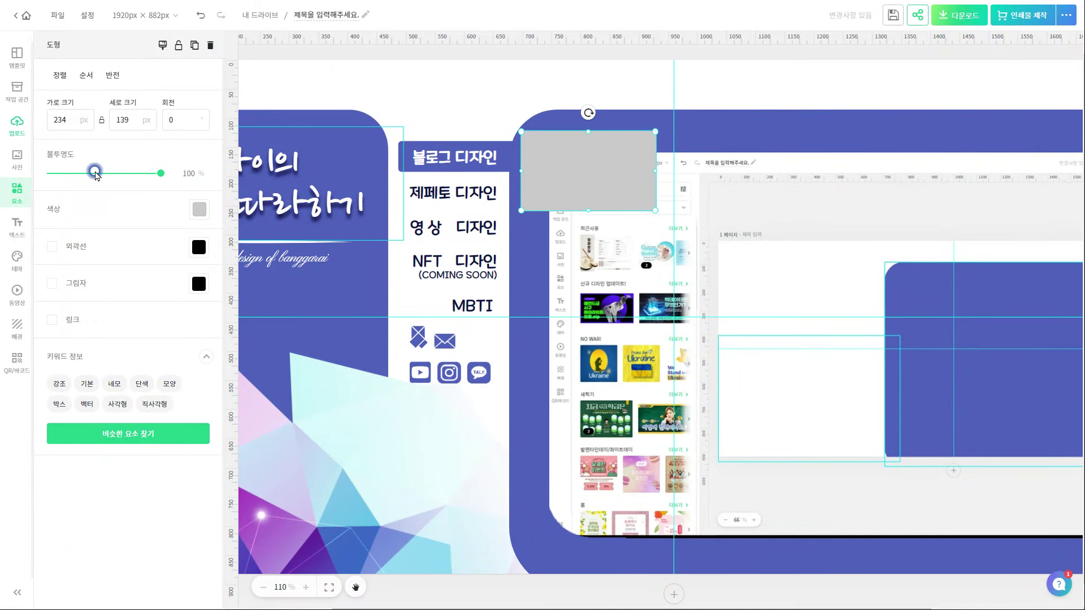
- Set the grey rectangle's height to 135 px, align it above the menu column and position a copy below it
double_click(124, 120)
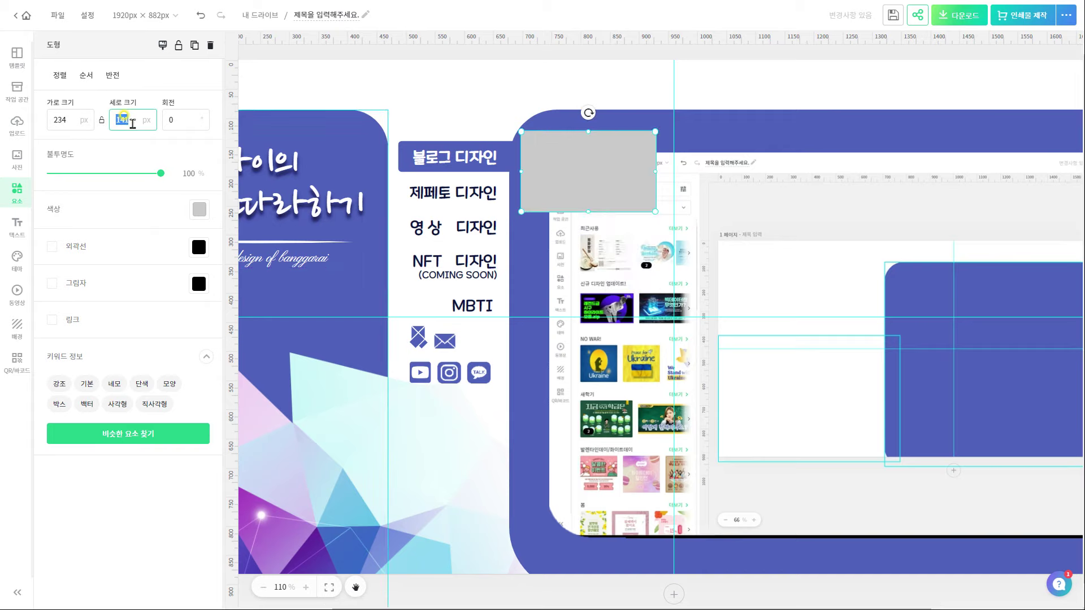
drag(622, 185, 508, 191)
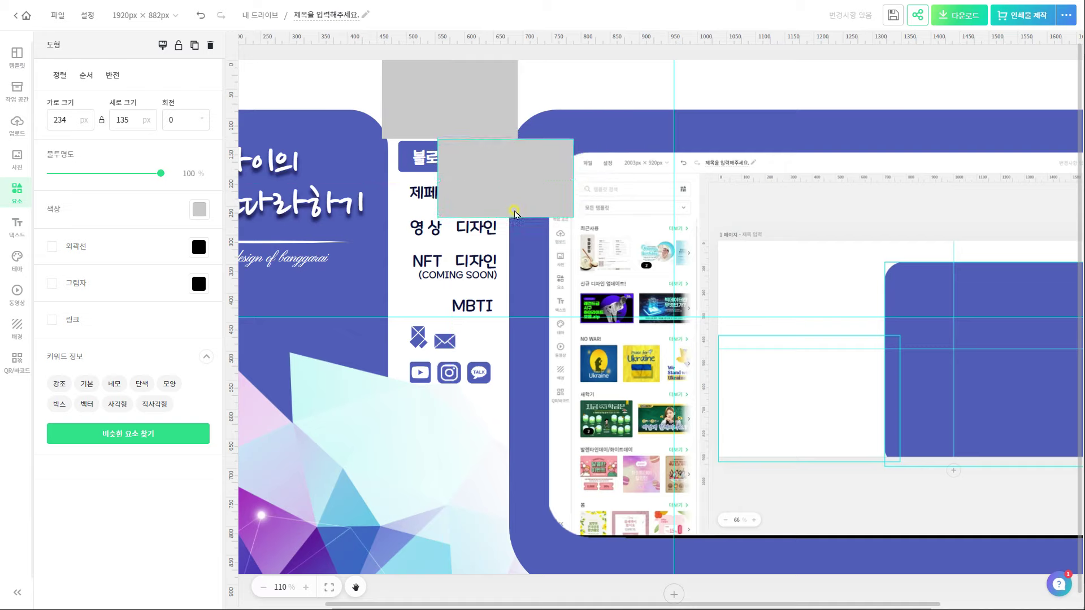
drag(507, 218, 493, 373)
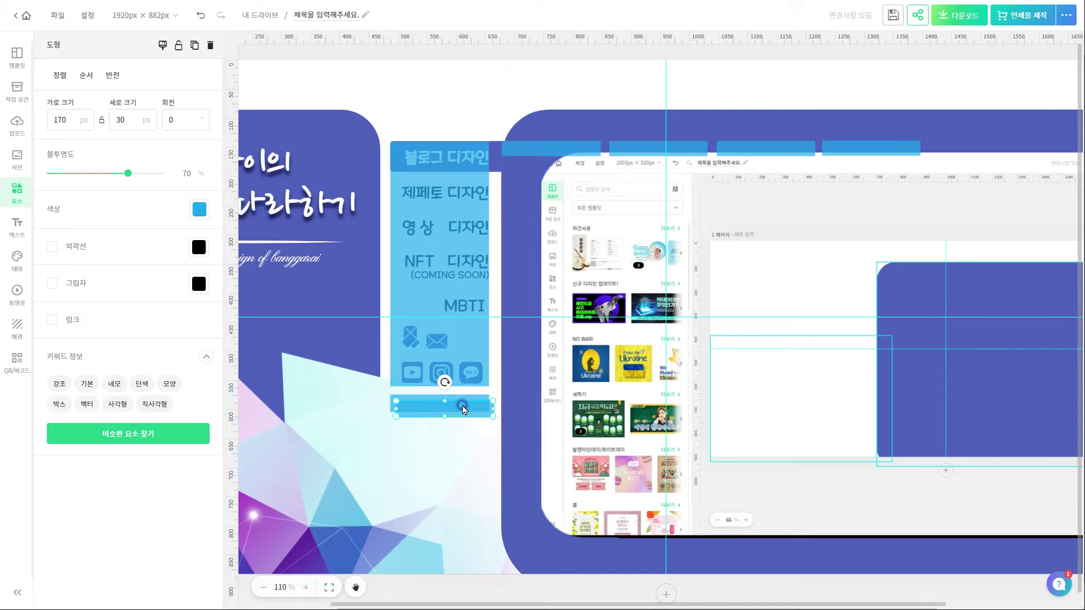
- Duplicate the 170 × 30 px blue bar below the menu column into the neighbouring slots across the video
drag(452, 403, 564, 402)
drag(450, 409, 779, 404)
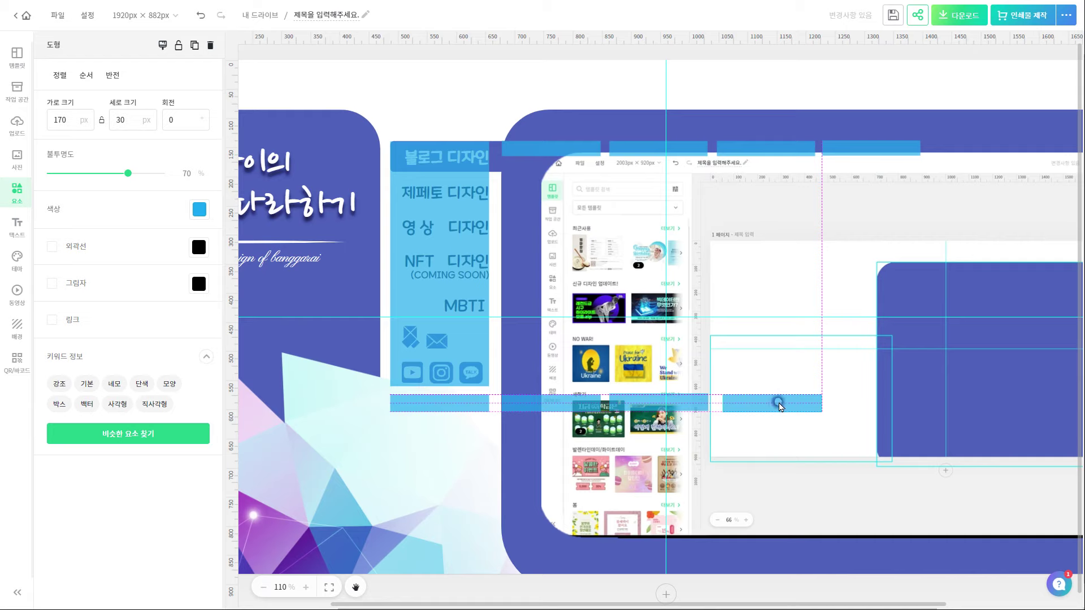
click(451, 412)
drag(851, 409, 852, 410)
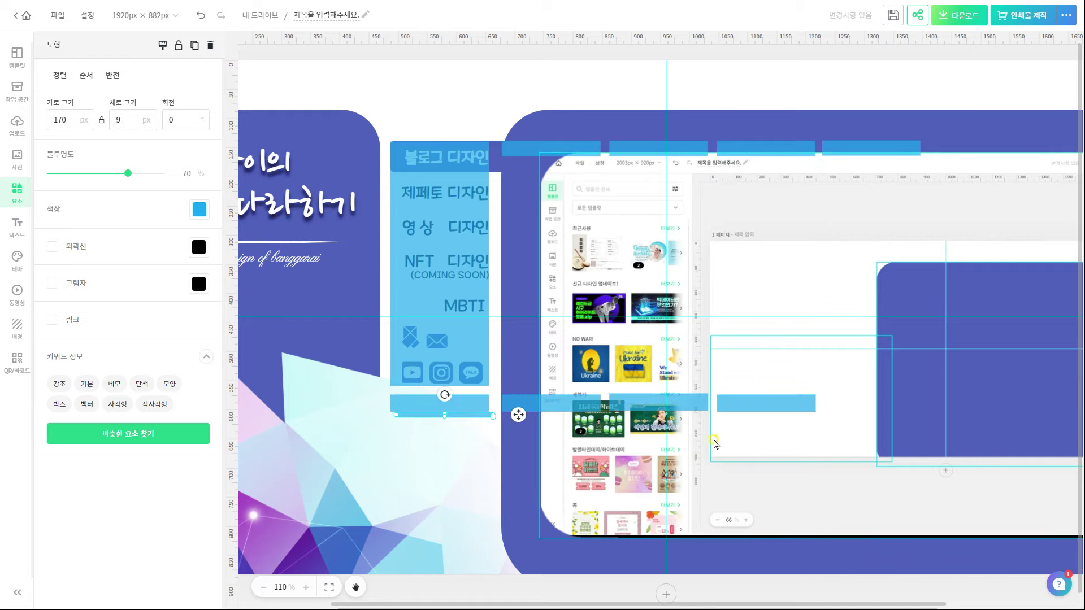
key(Delete)
- Complete the lower row with a fifth 170 × 30 px blue bar and continue the column with a copy beneath it
click(462, 406)
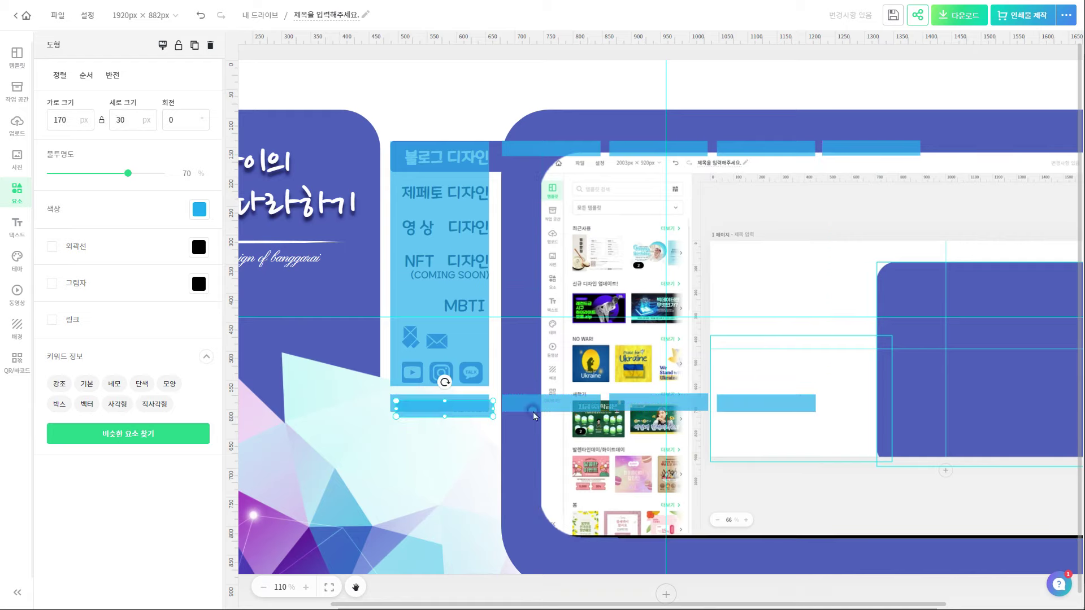
drag(491, 416, 885, 401)
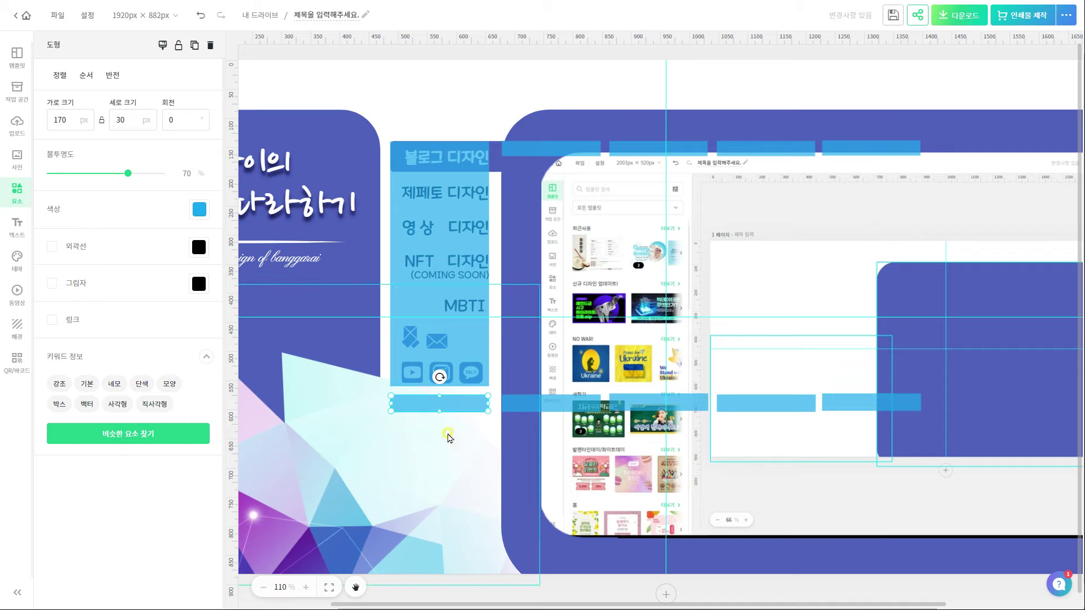
drag(451, 413, 448, 431)
drag(440, 490, 442, 568)
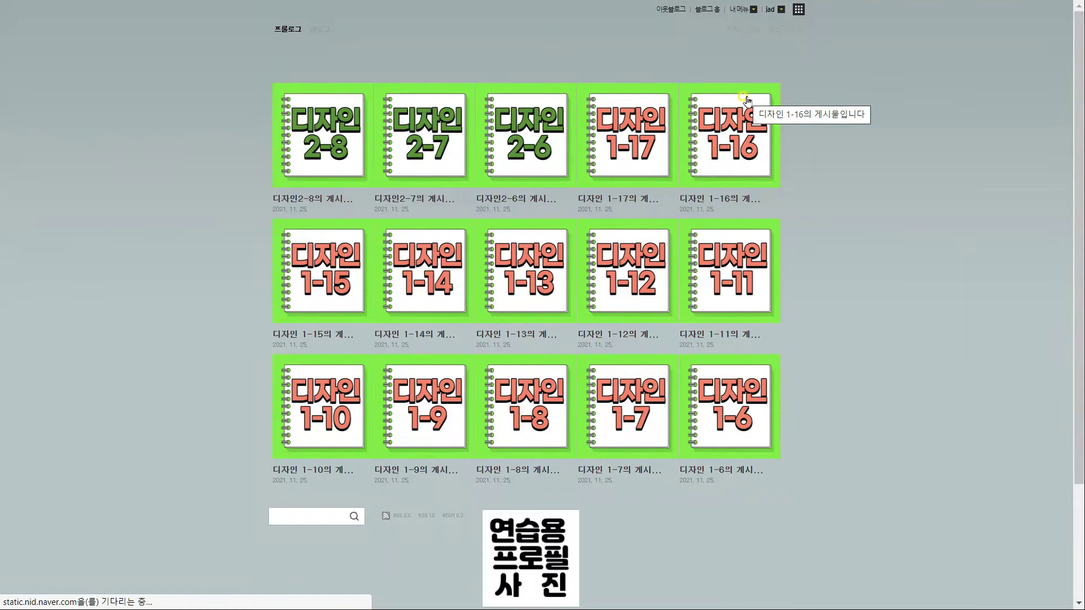
- In the Naver blog's detailed design settings, upload 뺑가라이의 홈페이지형 블로그.gif as the skin background's upper area
click(746, 103)
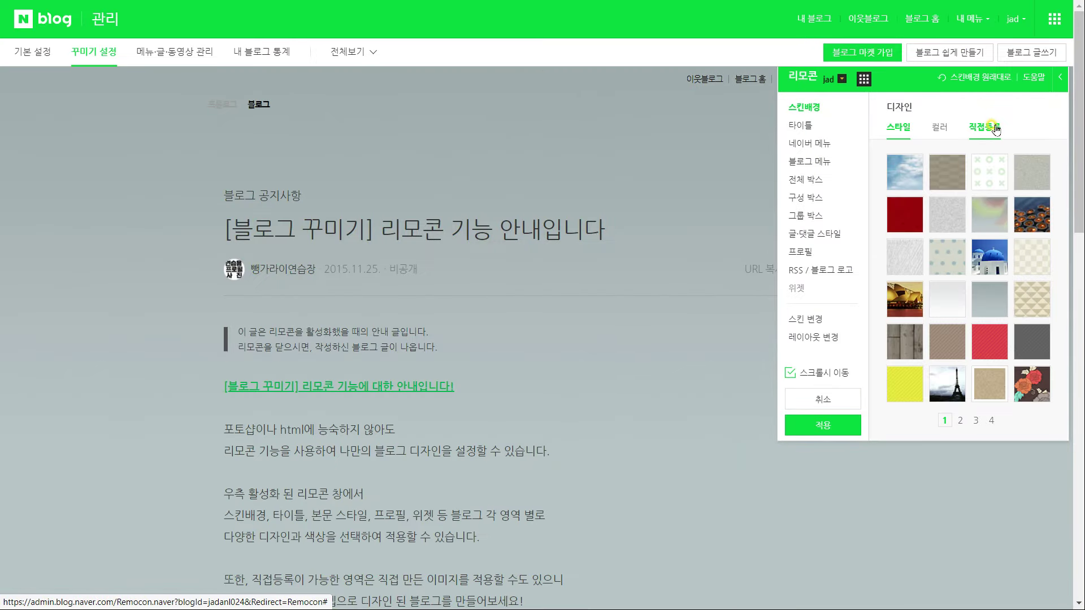
click(989, 128)
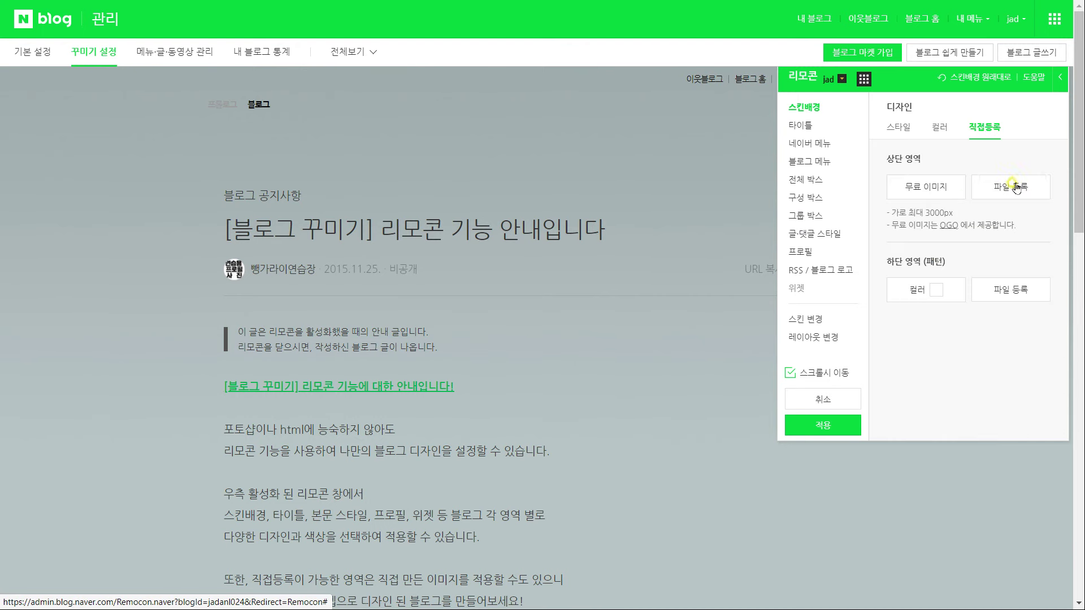
click(1014, 187)
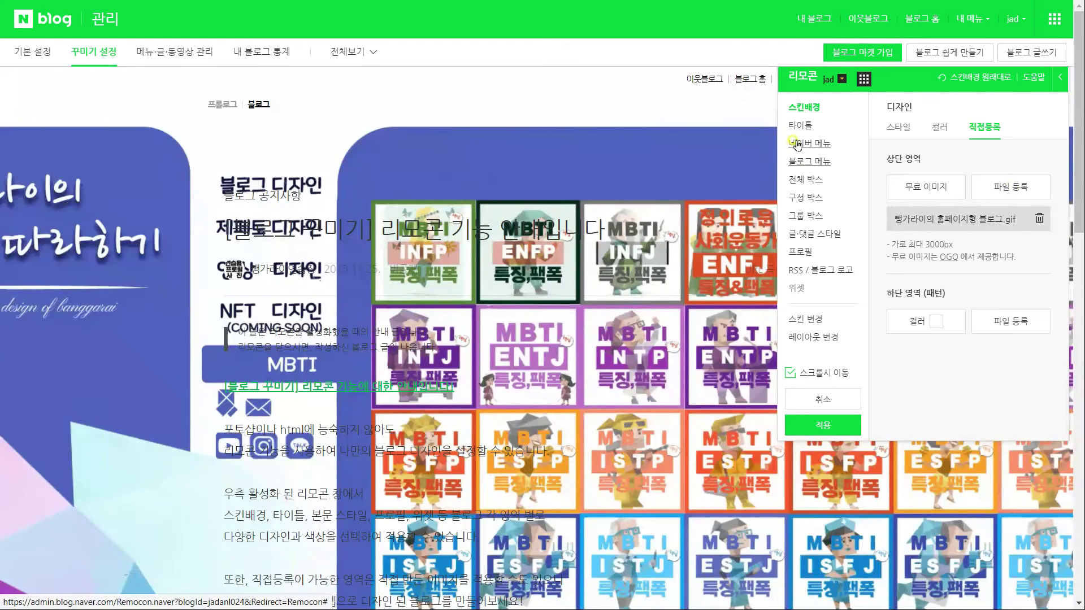
- Check the blog title's display and area height settings, and apply the new design to the blog
click(799, 127)
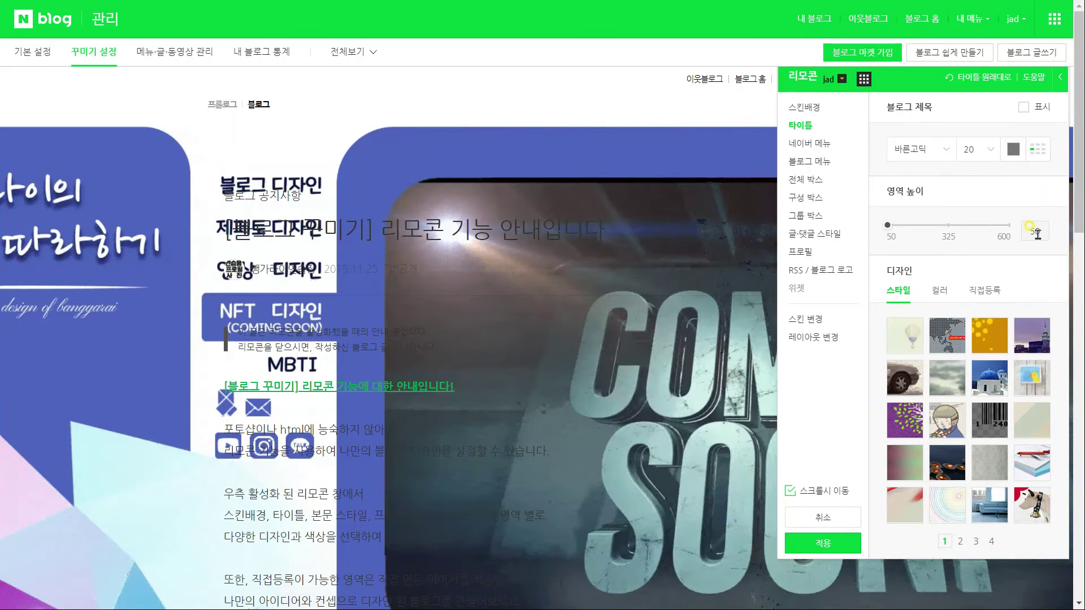
click(833, 540)
click(658, 361)
- Go to the blog's management page and open its layout and widget settings
click(740, 11)
click(739, 47)
click(94, 52)
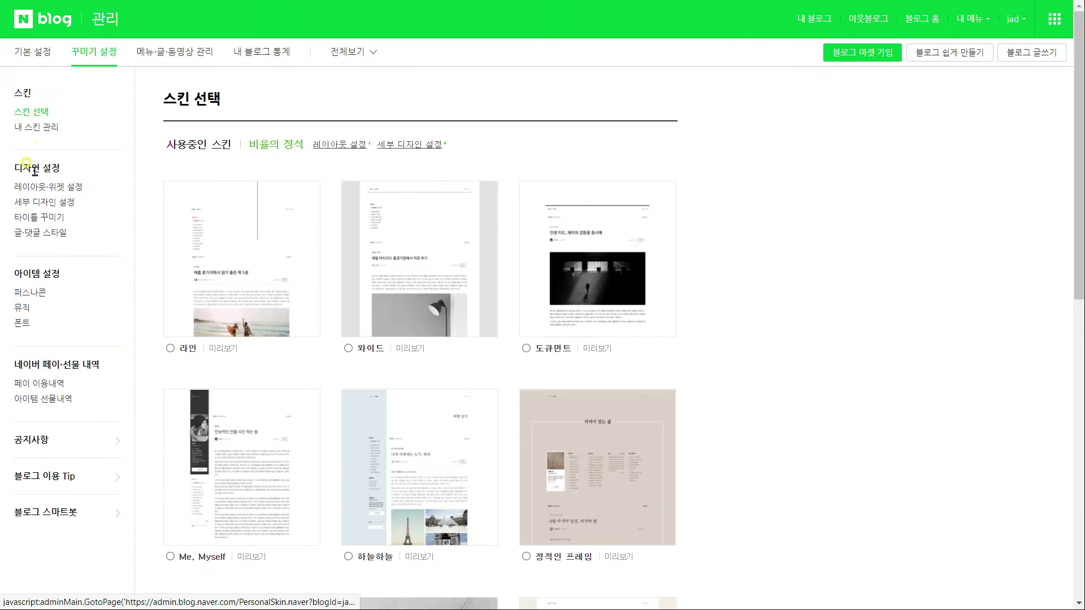
click(39, 187)
- Enable the 공간 widgets through 공간9 and arrange them with 버튼1 in rows between the title and the post area
scroll(209, 403, down, 3)
drag(209, 403, 106, 132)
click(575, 484)
click(576, 502)
click(575, 521)
drag(678, 492, 678, 446)
click(575, 450)
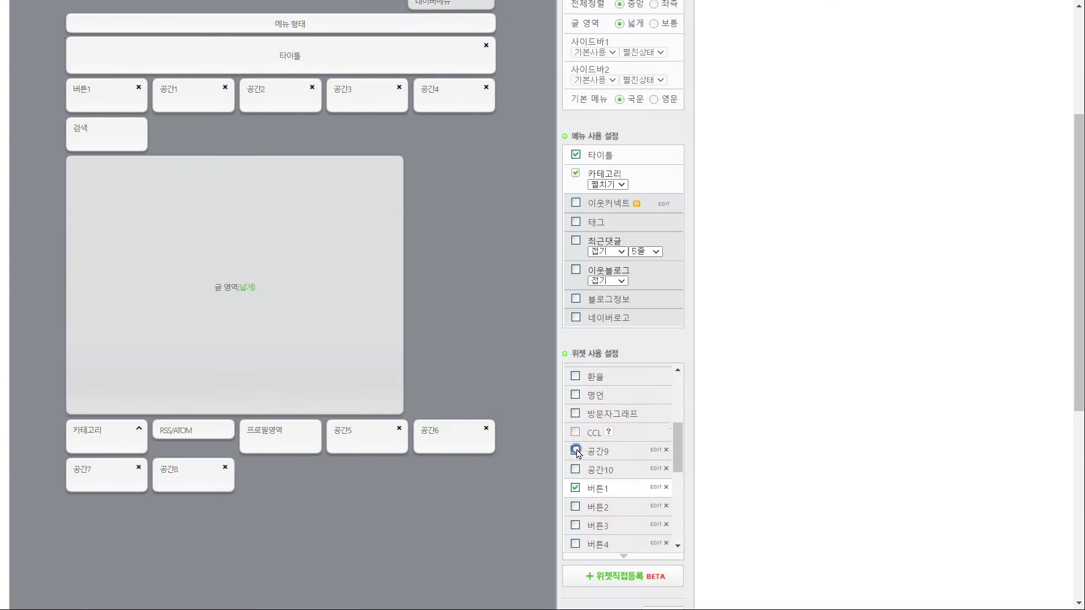
click(576, 469)
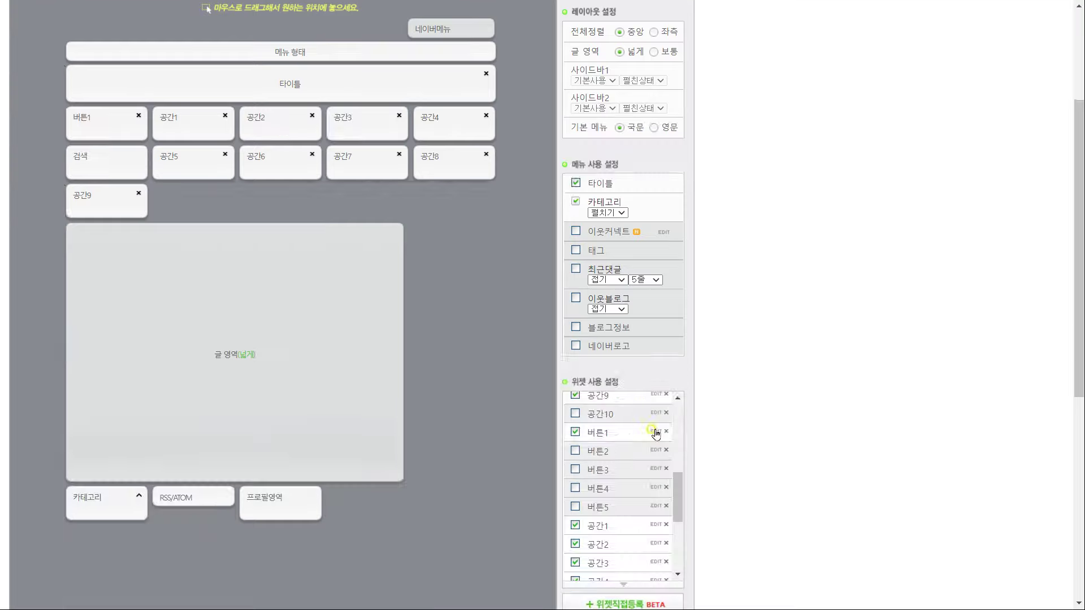
- Replace the 버튼1 widget's code with an empty borderless table whose cell is 170 wide, and save the widget
click(656, 432)
drag(391, 320, 572, 480)
key(Delete)
key(ctrl+v)
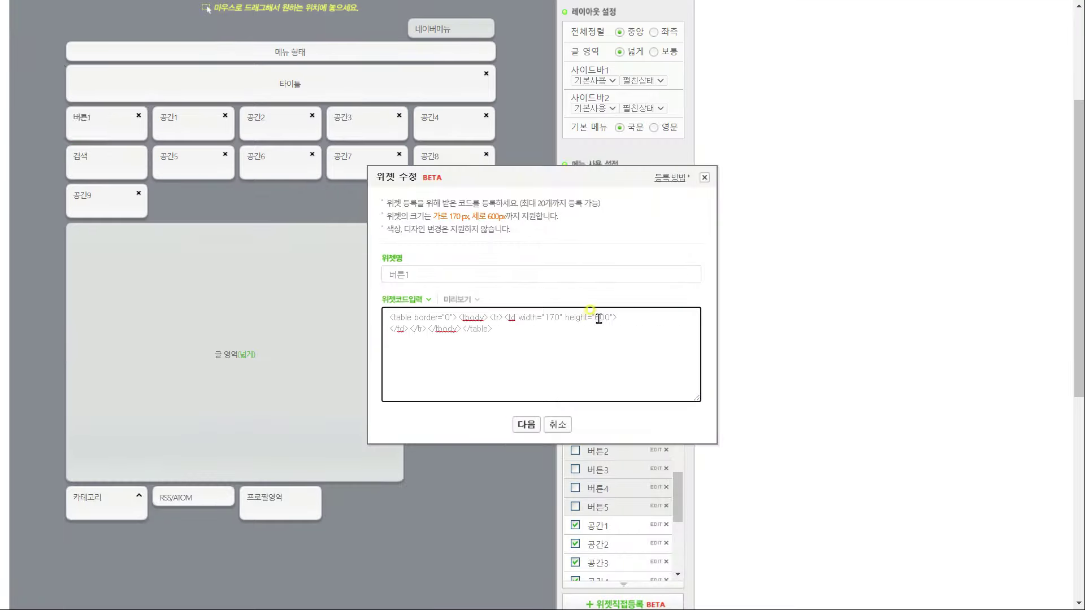
click(529, 424)
scroll(537, 339, down, 7)
click(548, 243)
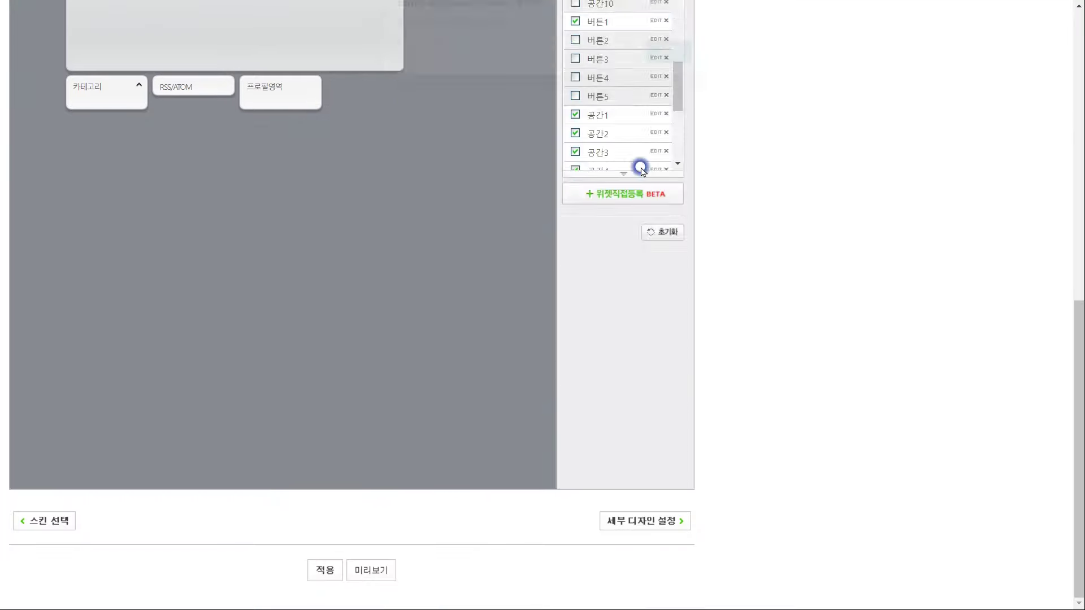
- Edit the cell height in the 공간1 widget's 170-wide table code and save the widget
scroll(644, 316, up, 6)
click(656, 481)
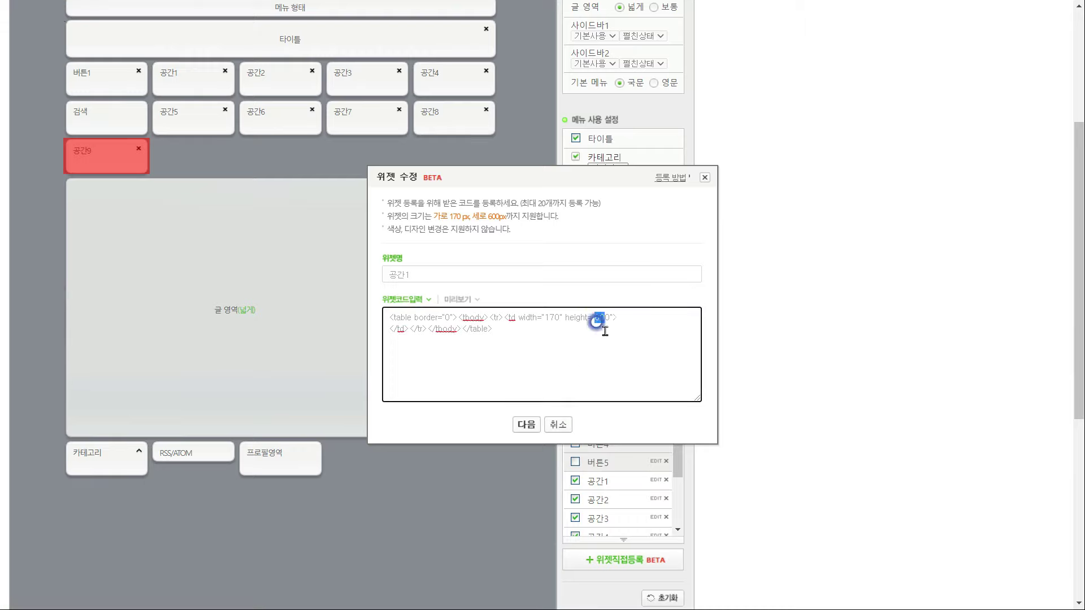
click(527, 424)
click(550, 351)
key(Return)
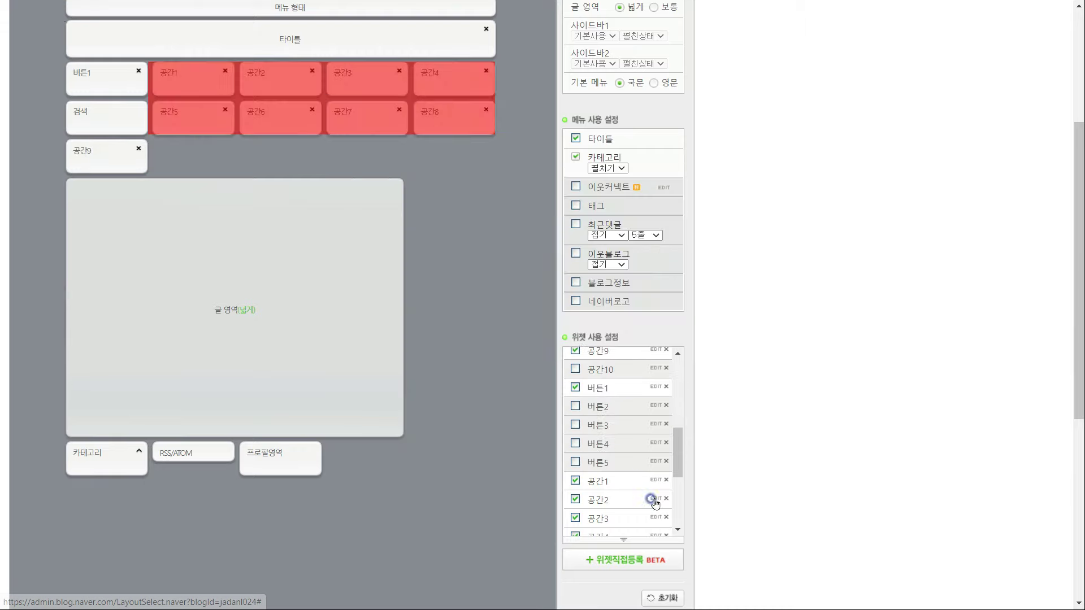
- Check the table code of the 공간3 and 공간4 widgets
click(655, 517)
click(557, 424)
drag(677, 447, 677, 473)
click(655, 439)
click(557, 423)
- Edit the cell height in the 170-wide table code of the 공간5 and 공간6 widgets and save both
click(655, 457)
double_click(598, 317)
click(526, 424)
click(551, 357)
key(Return)
click(655, 475)
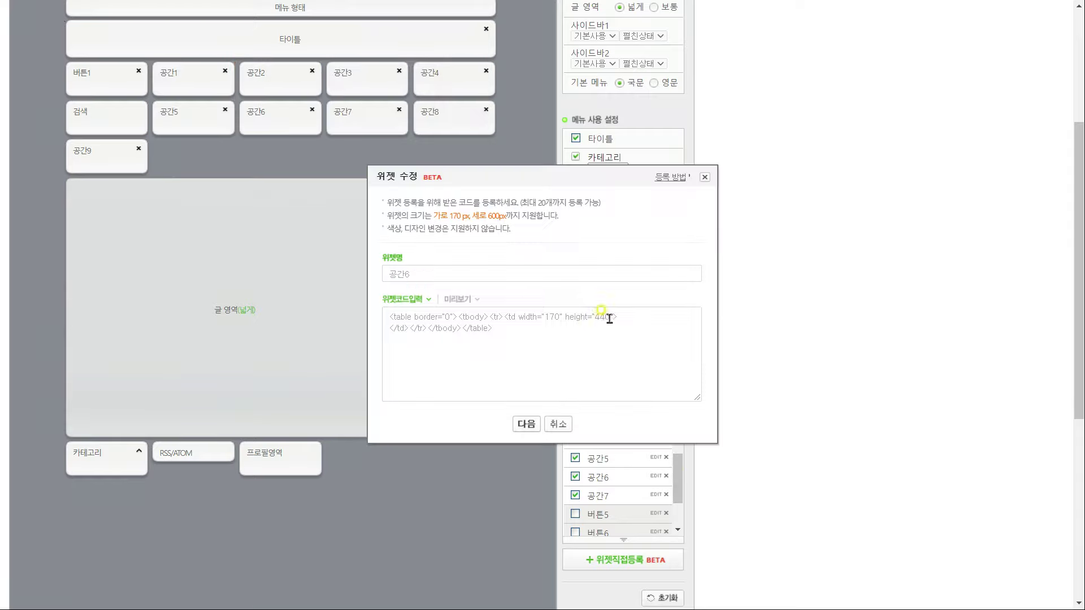
click(526, 424)
click(550, 359)
key(Return)
- Save the 공간9 widget's code, and apply the layout and widget settings to the blog
drag(679, 487, 677, 428)
click(656, 525)
click(558, 425)
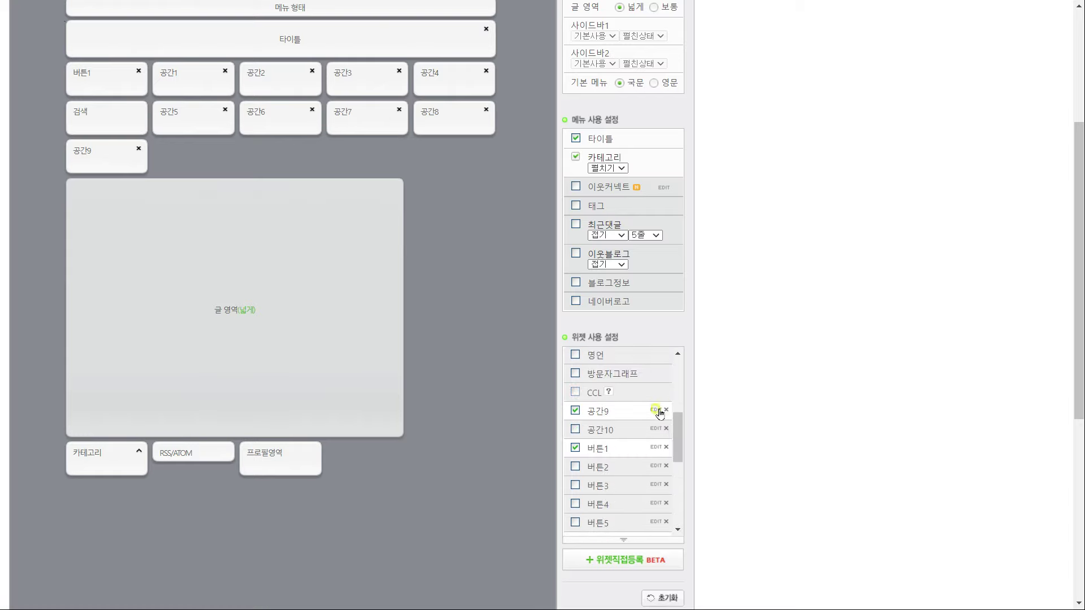
click(656, 410)
click(528, 426)
click(538, 537)
key(Return)
scroll(408, 266, up, 2)
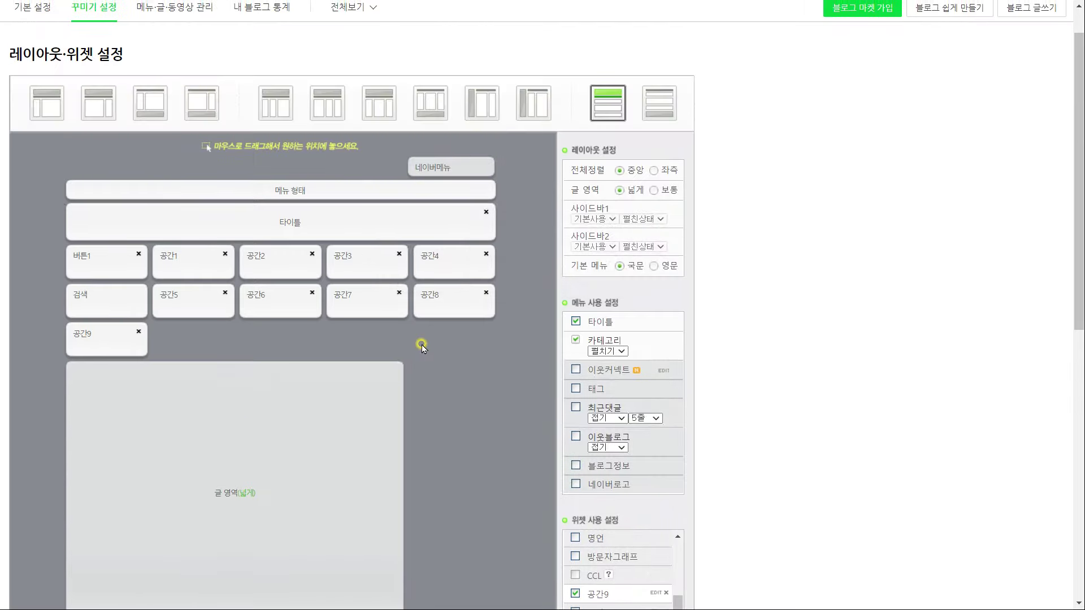
scroll(424, 362, down, 10)
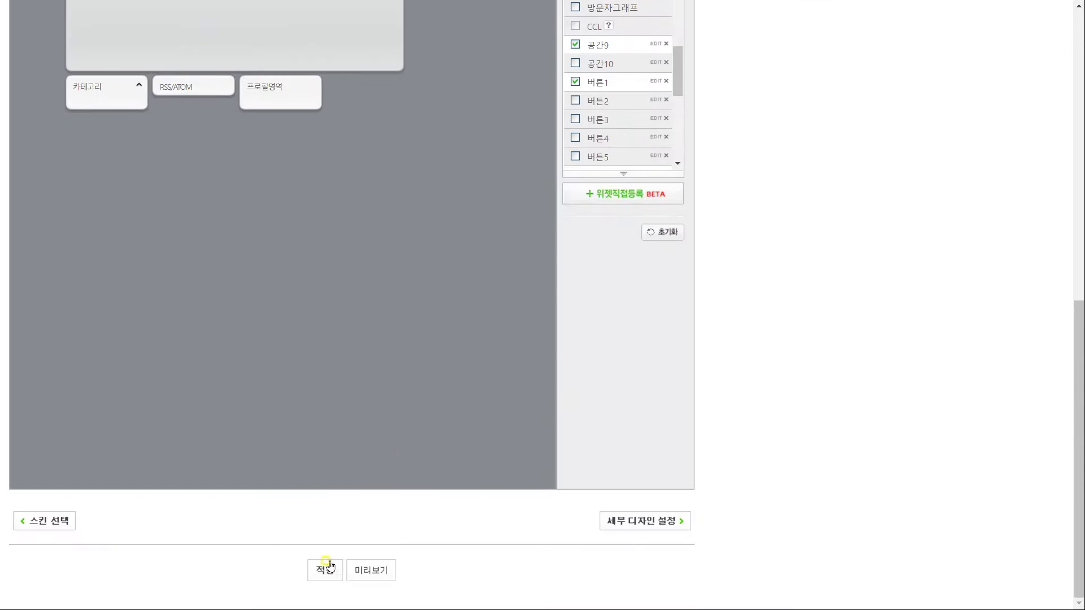
click(330, 567)
click(617, 63)
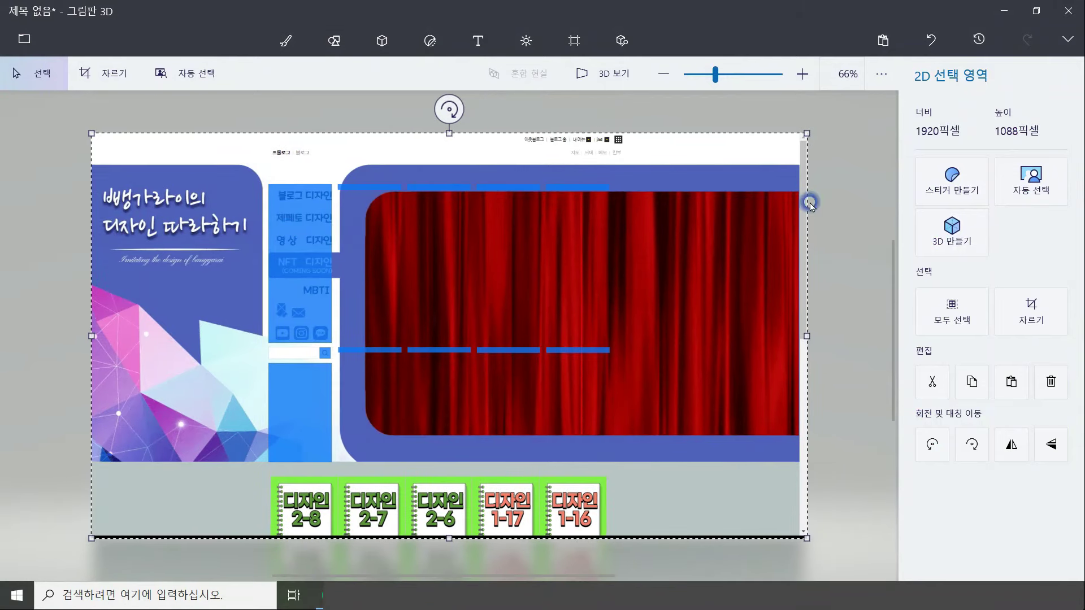
- Roughly measure the highlighted menu block in the blog screenshot in Paint 3D with a selection
click(832, 232)
mouse_move(348, 122)
mouse_down()
mouse_move(424, 346)
mouse_move(433, 486)
mouse_up()
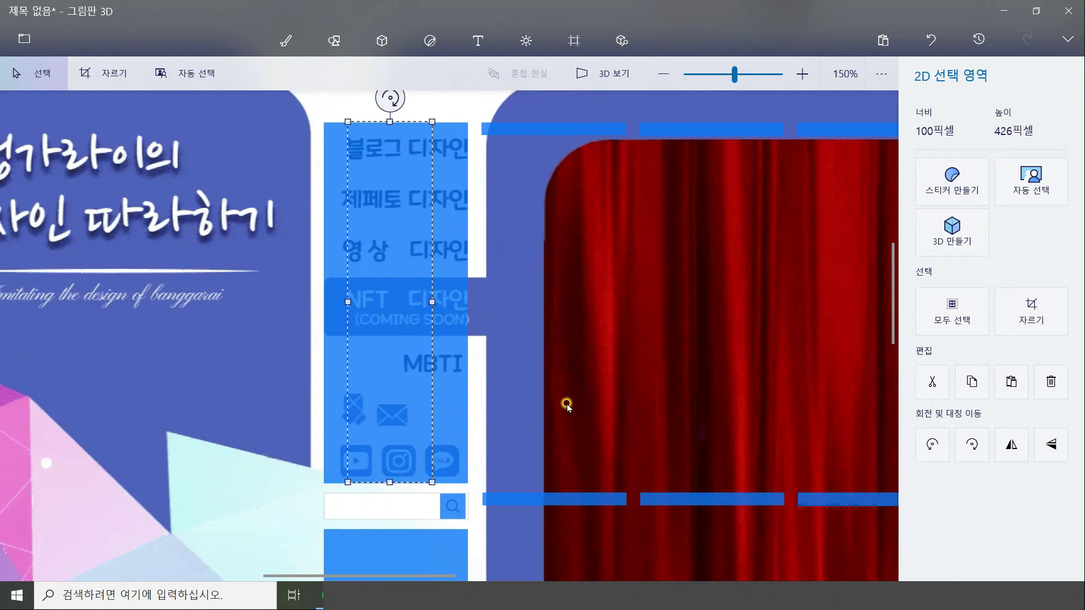
click(567, 406)
scroll(537, 360, down, 1)
- Fit a 170 × 423 px crop frame over the highlighted menu block to determine the button image's size
click(107, 74)
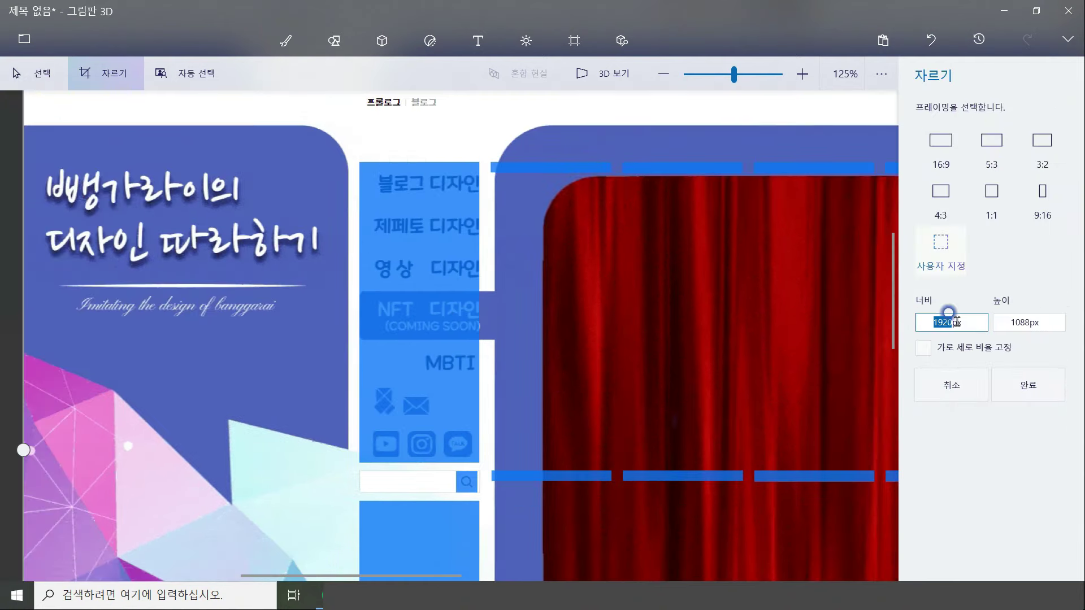
click(1021, 321)
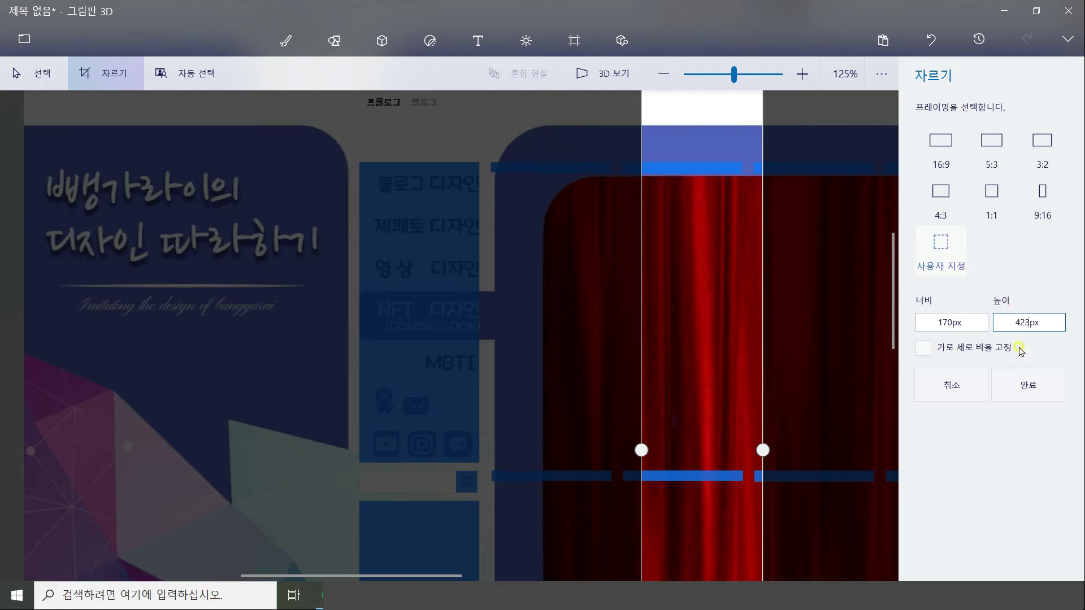
click(857, 355)
drag(723, 413, 439, 277)
scroll(480, 299, up, 1)
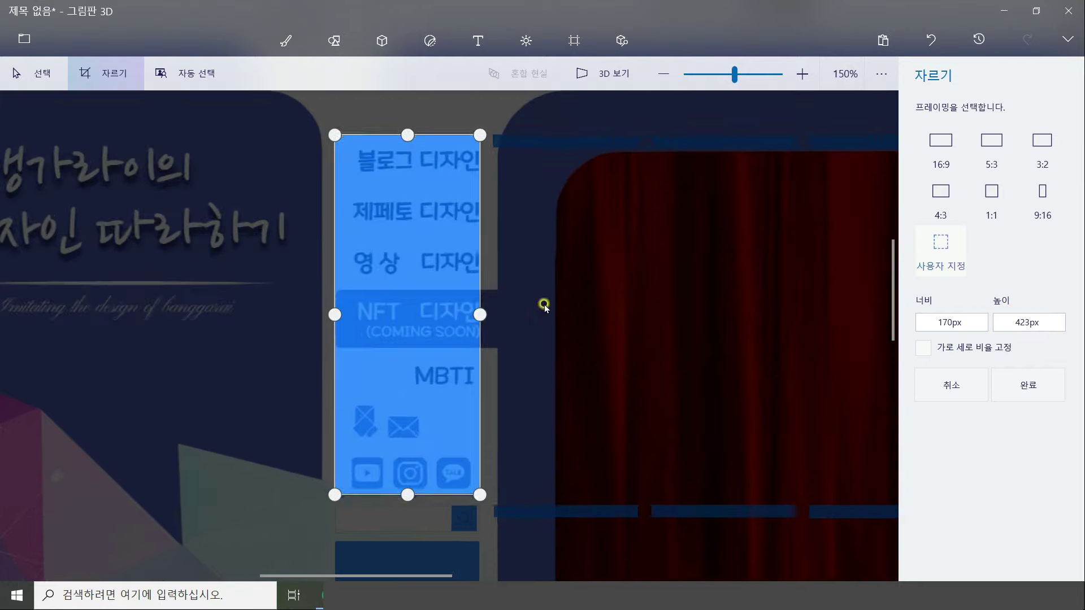
scroll(544, 304, up, 1)
scroll(579, 303, down, 1)
scroll(652, 485, up, 1)
key(Return)
drag(322, 138, 553, 559)
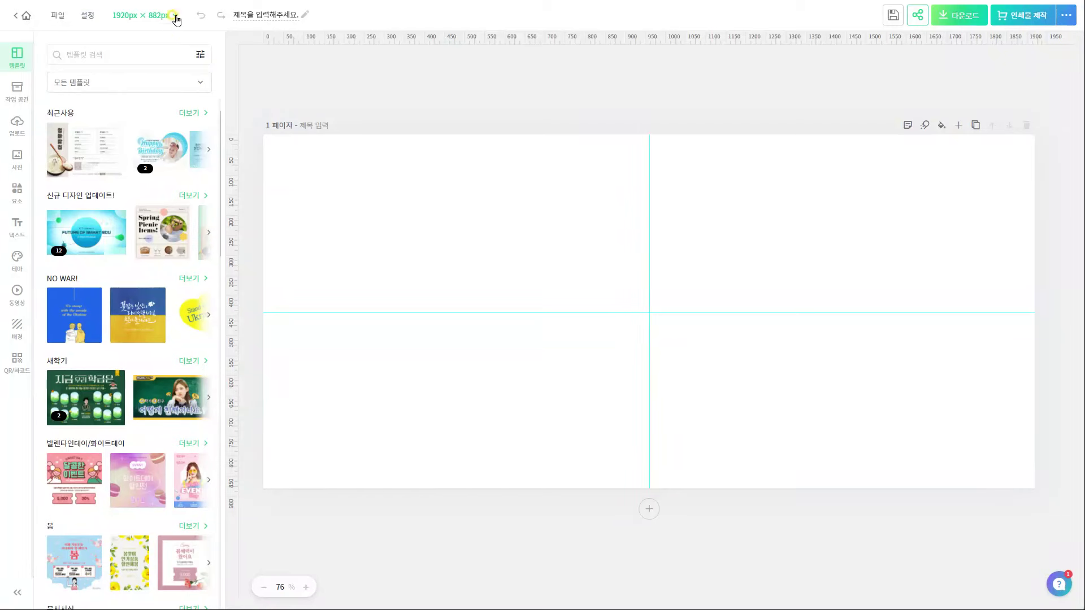
- Set the blank MiriCanvas design's custom size to 170 × 423 px
click(175, 15)
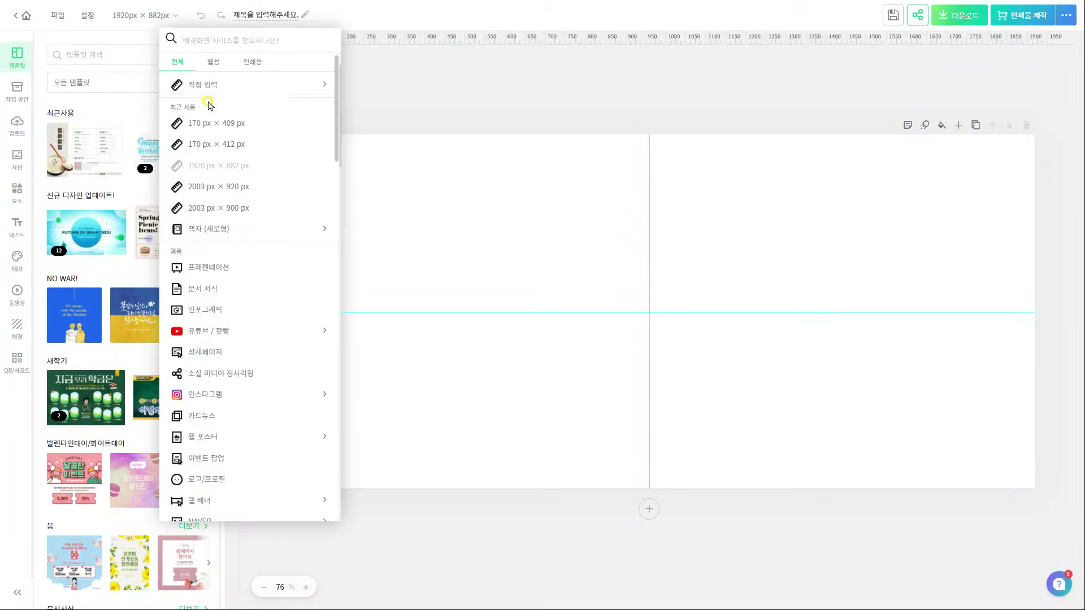
click(237, 90)
double_click(210, 104)
text(170)
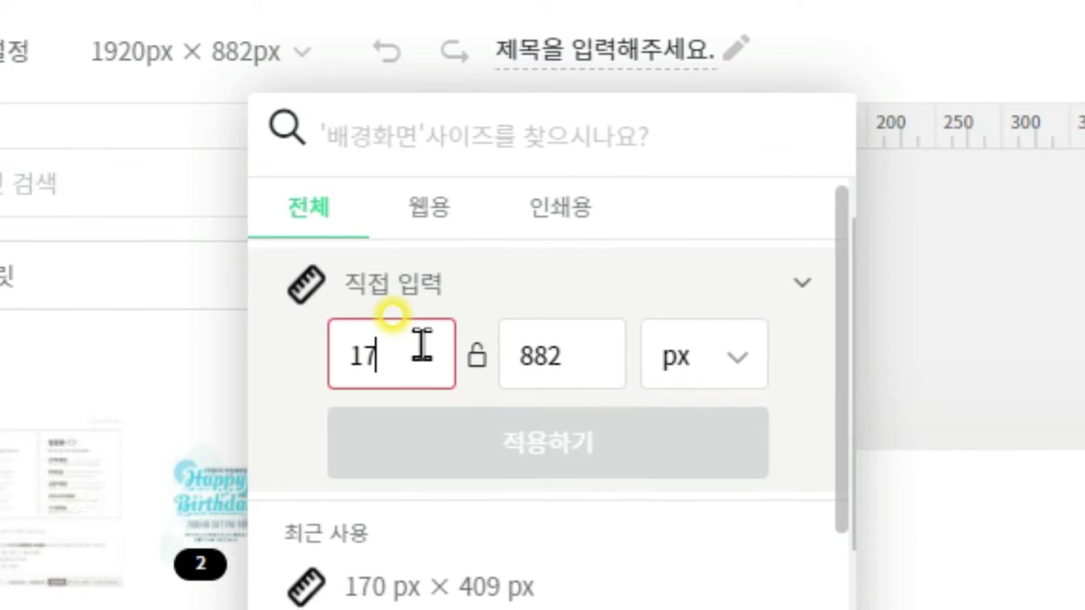
double_click(548, 353)
text(423)
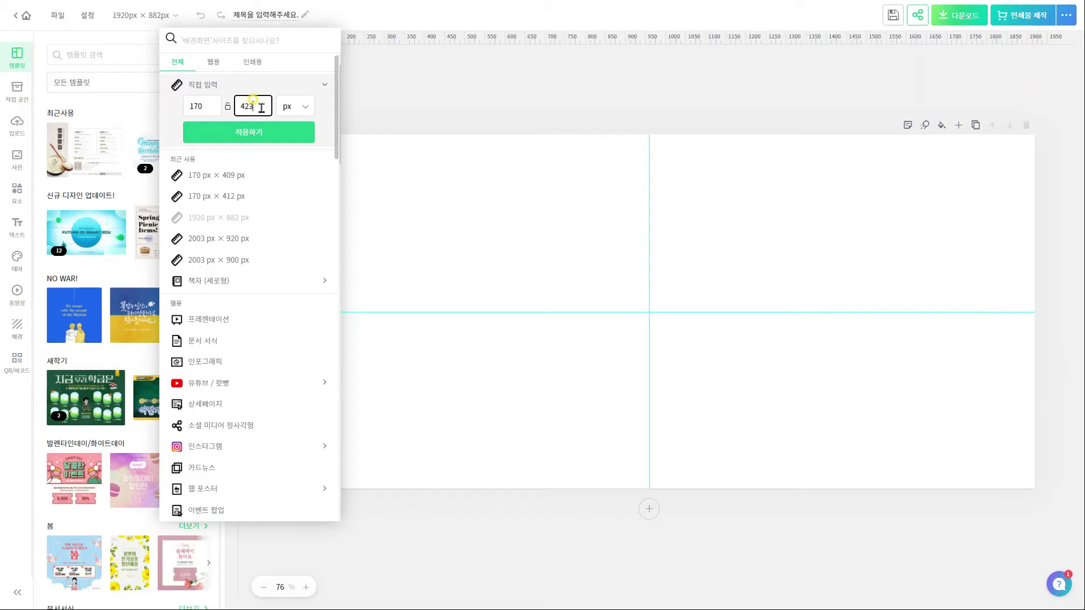
click(276, 133)
- Download the blank page as a PNG with a transparent background using the fast download
click(952, 17)
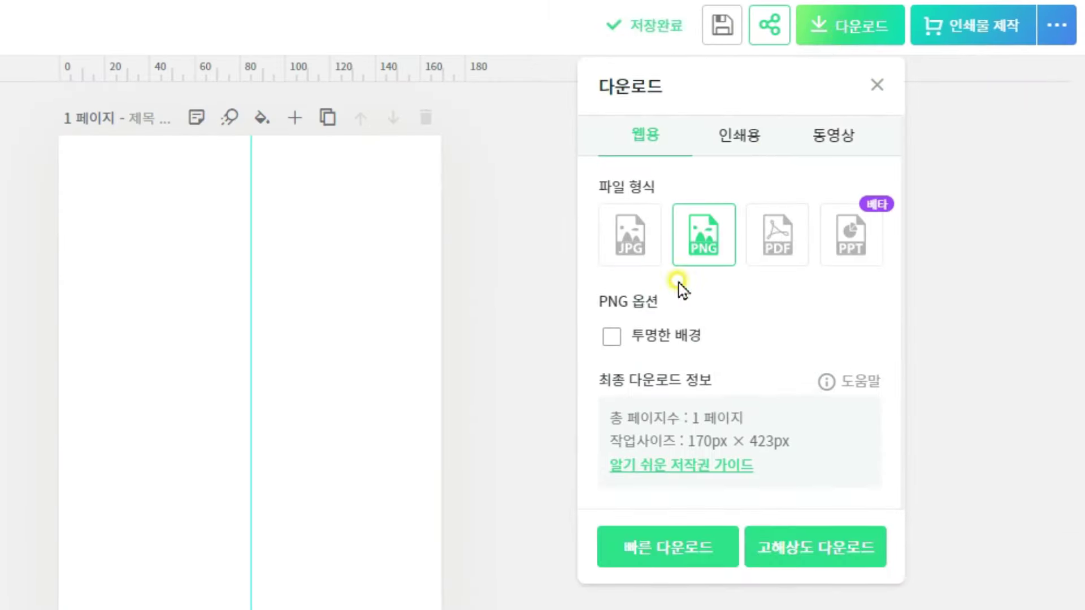
click(837, 176)
click(861, 287)
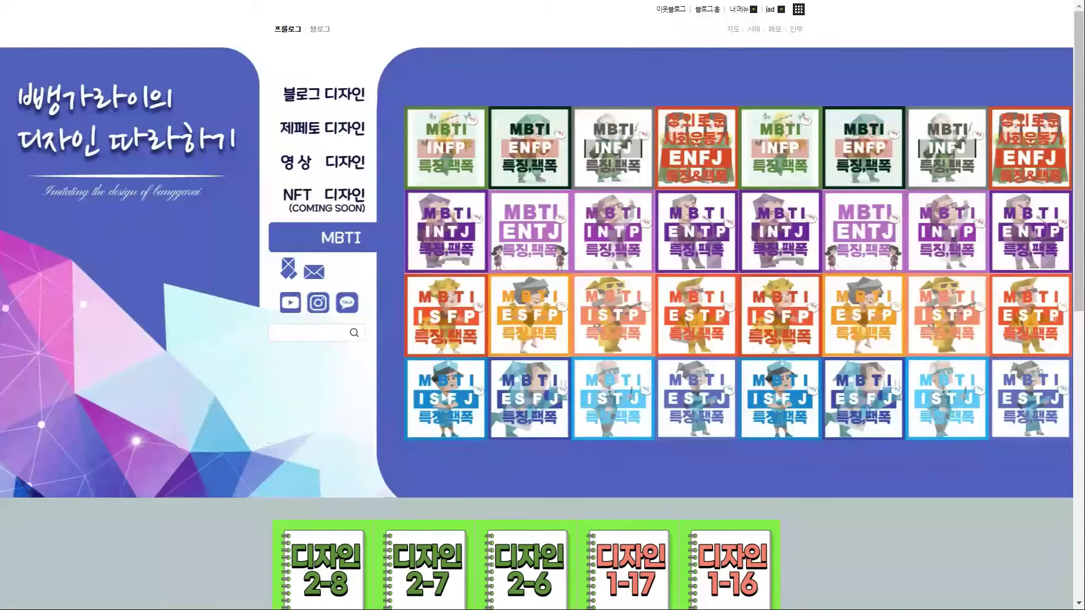
- Publish the 170x 423 transparent image as a private Naver blog post titled 투명이미지(절대지우지 말것) in the 버튼 category
click(744, 9)
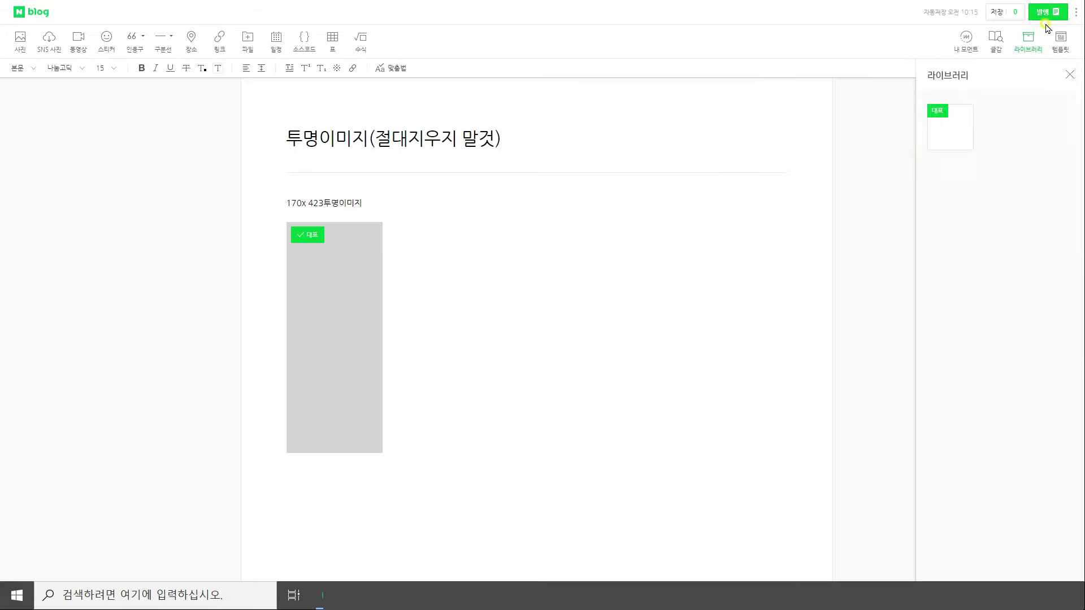
click(1048, 11)
click(945, 45)
click(928, 137)
click(1034, 317)
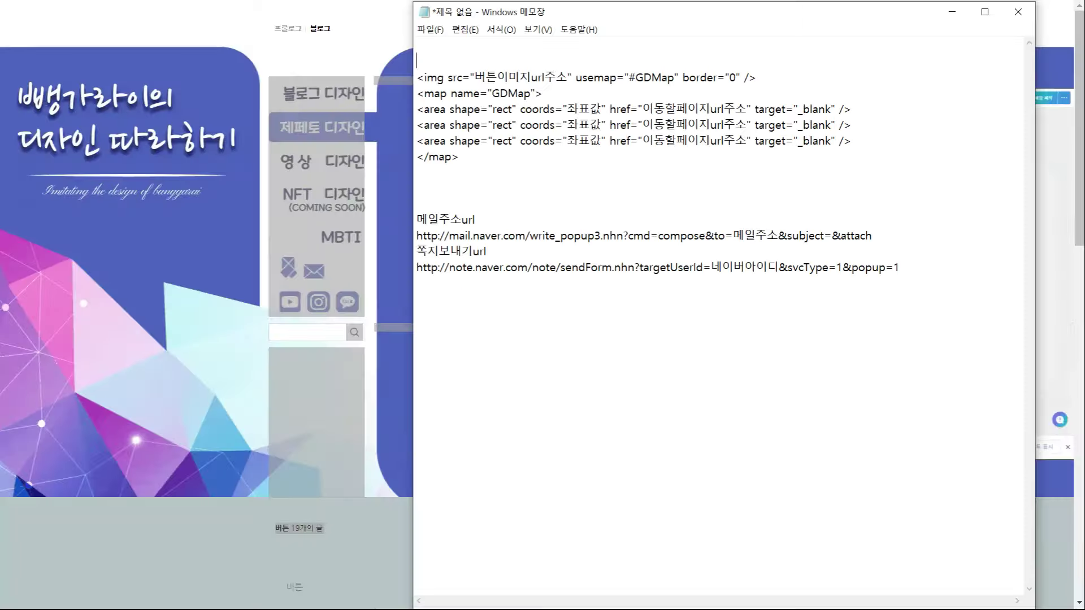
- Copy the last area line of the image-map code in Notepad and make blank lines before the closing map tag
click(475, 157)
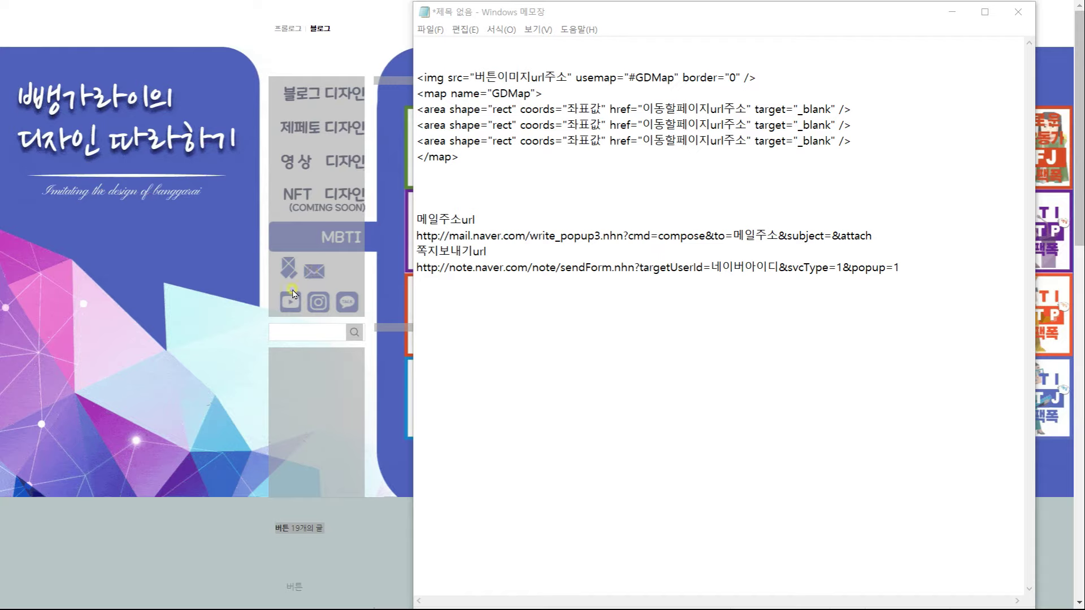
click(529, 153)
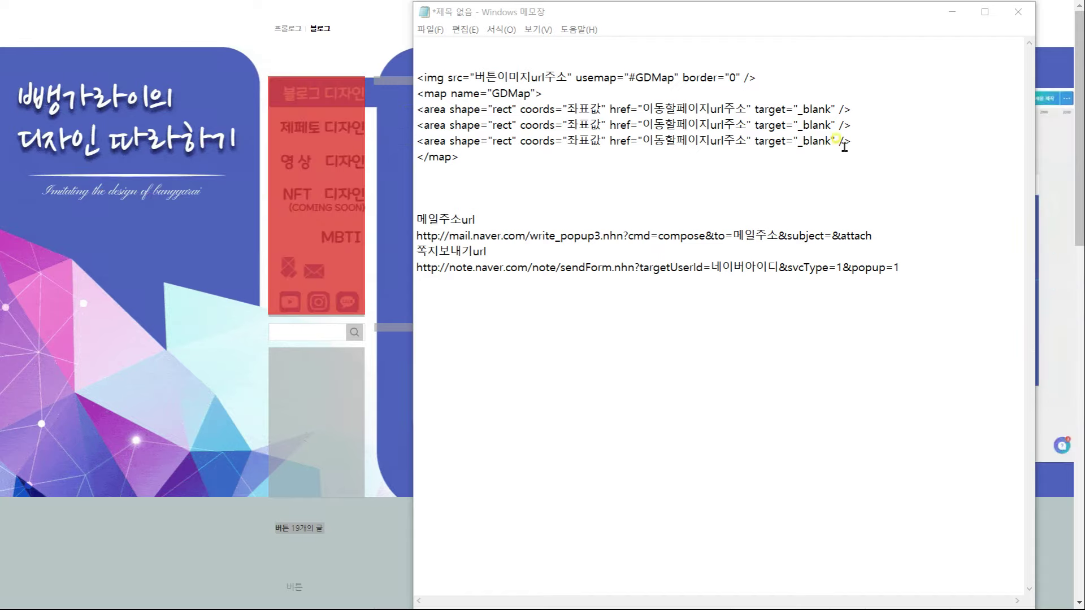
drag(852, 141, 417, 141)
key(ctrl+c)
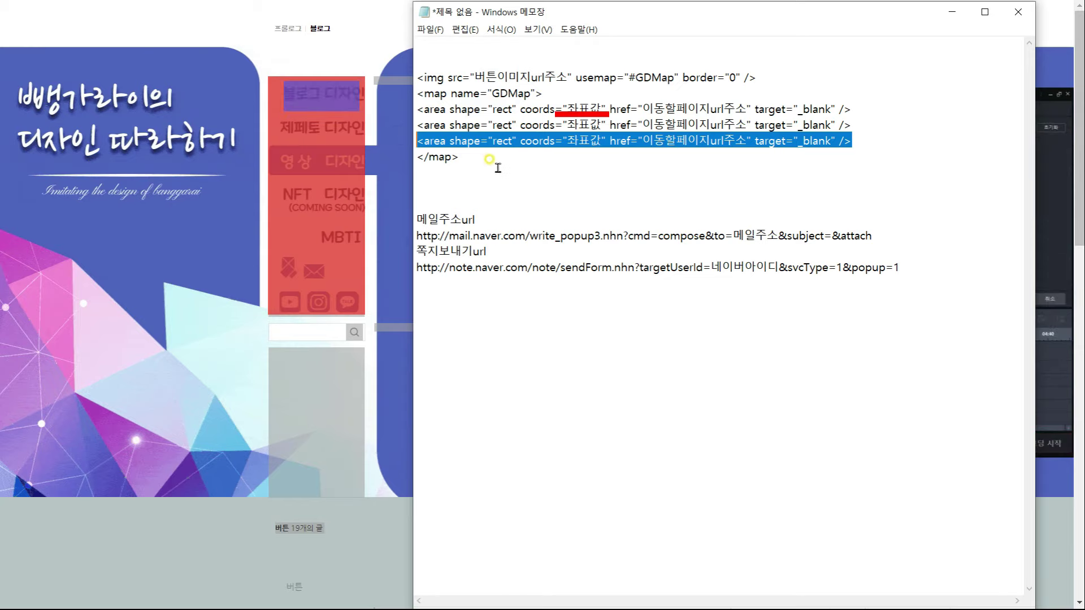
click(420, 157)
key(Return)
key(Return)
key(Return)
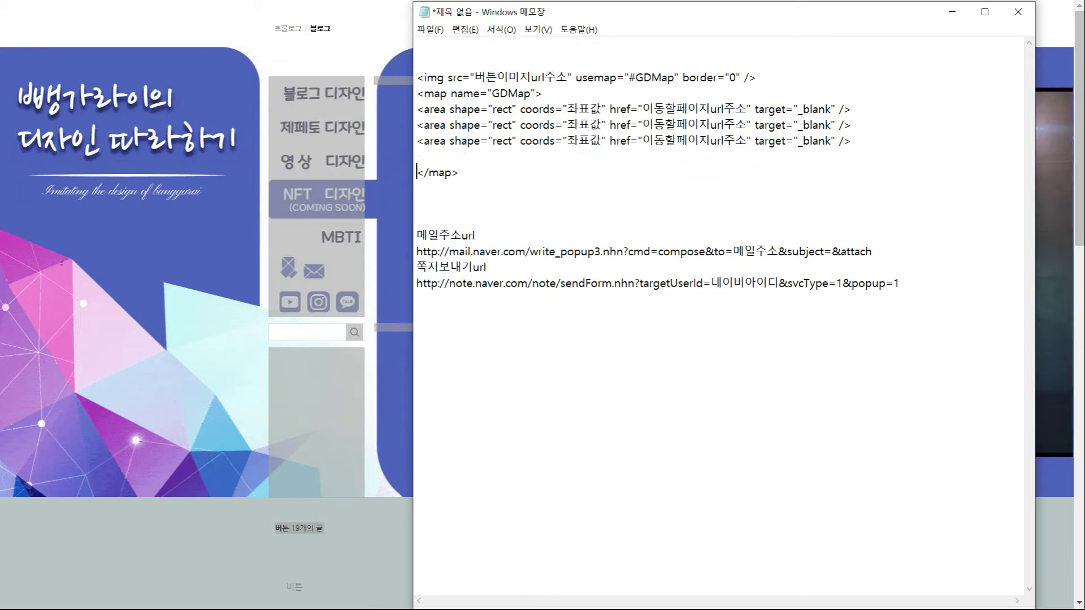
key(Return)
key(Return)
key(Return)
drag(645, 114, 755, 114)
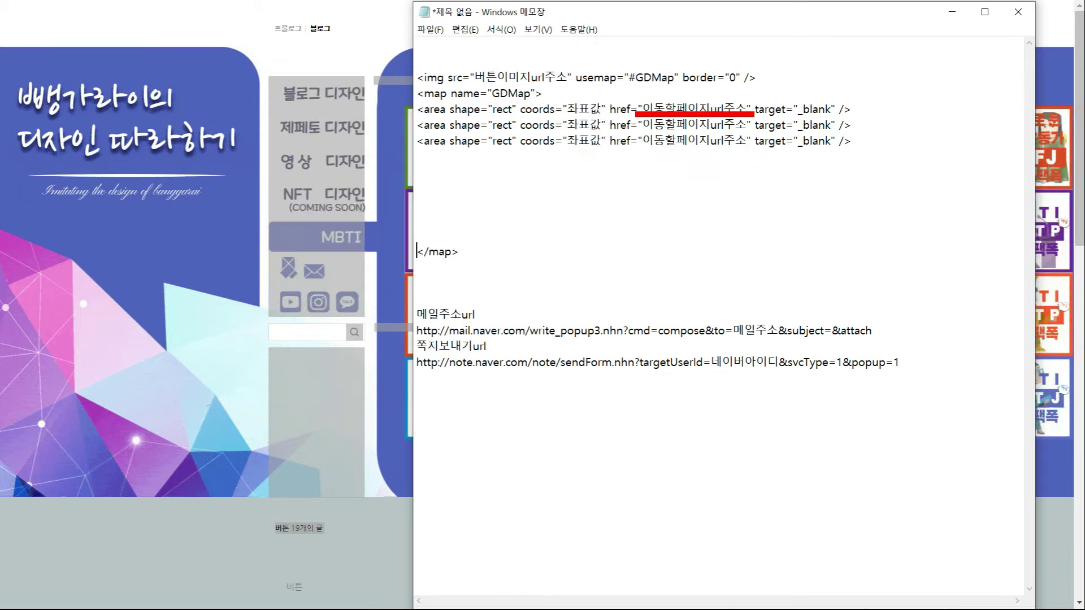
- Paste the copied area line seven times so the image map has ten button entries
click(461, 156)
key(ctrl+v)
key(ctrl+v)
click(446, 209)
key(ctrl+v)
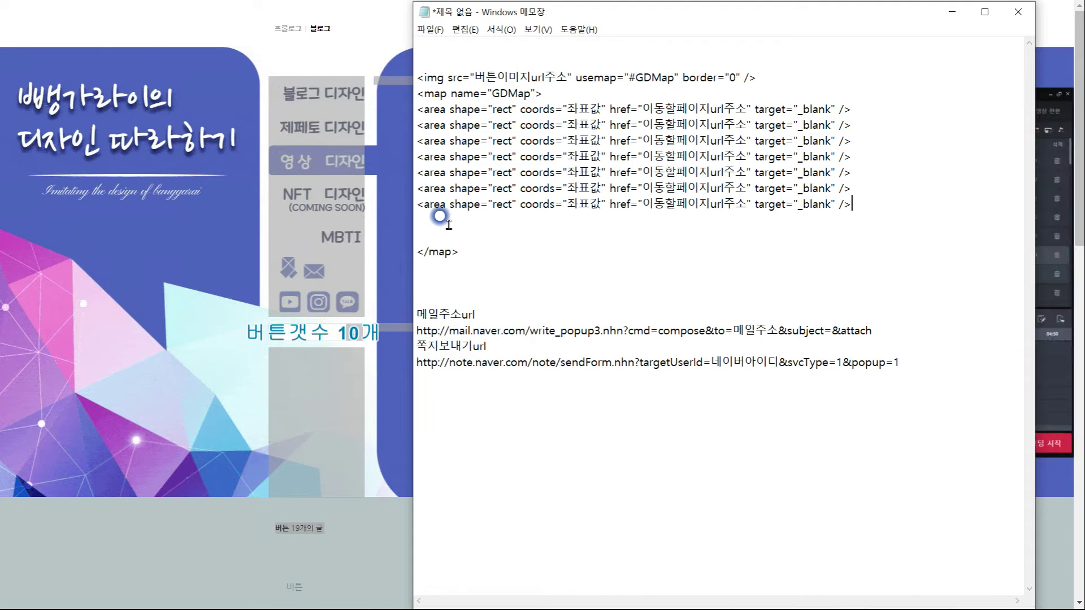
click(445, 223)
key(ctrl+v)
key(ctrl+v)
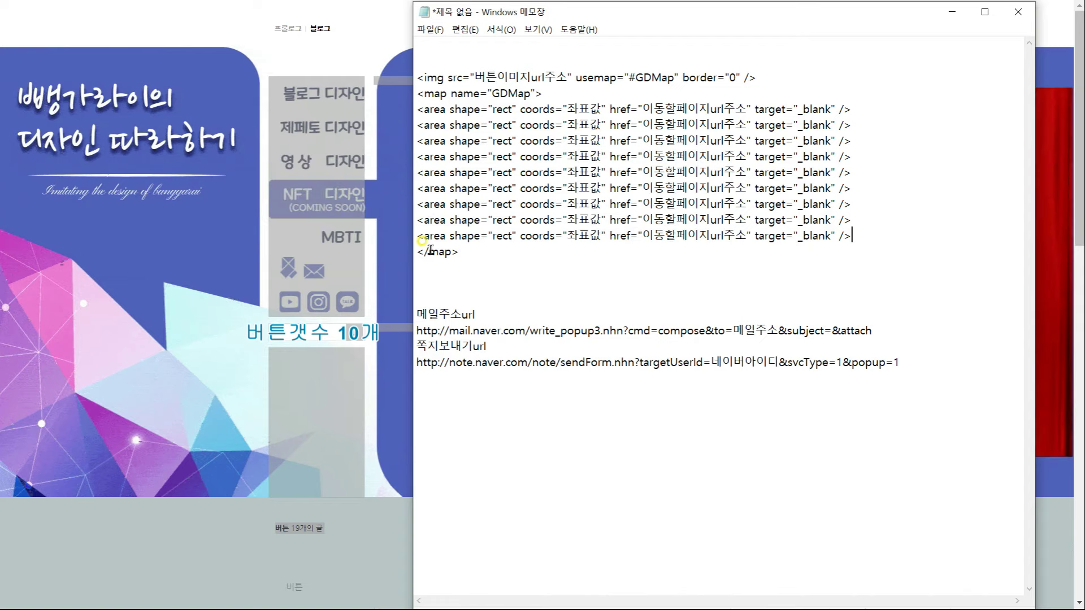
click(416, 246)
key(Return)
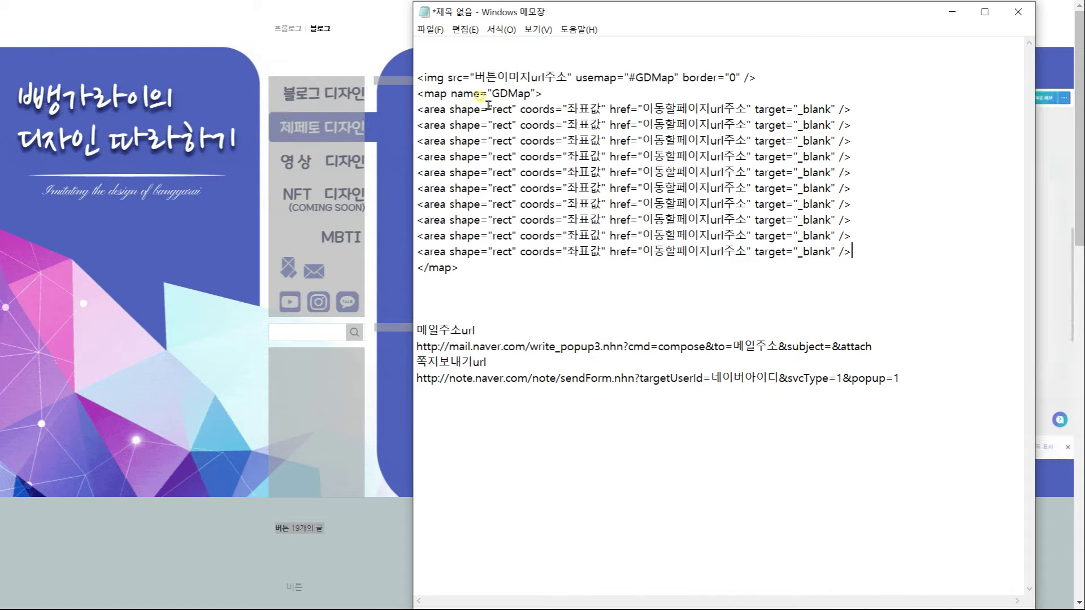
- Set the target of the first five area lines to _top
text(top)
drag(803, 110, 830, 142)
text(toptop)
drag(803, 157, 830, 157)
text(top)
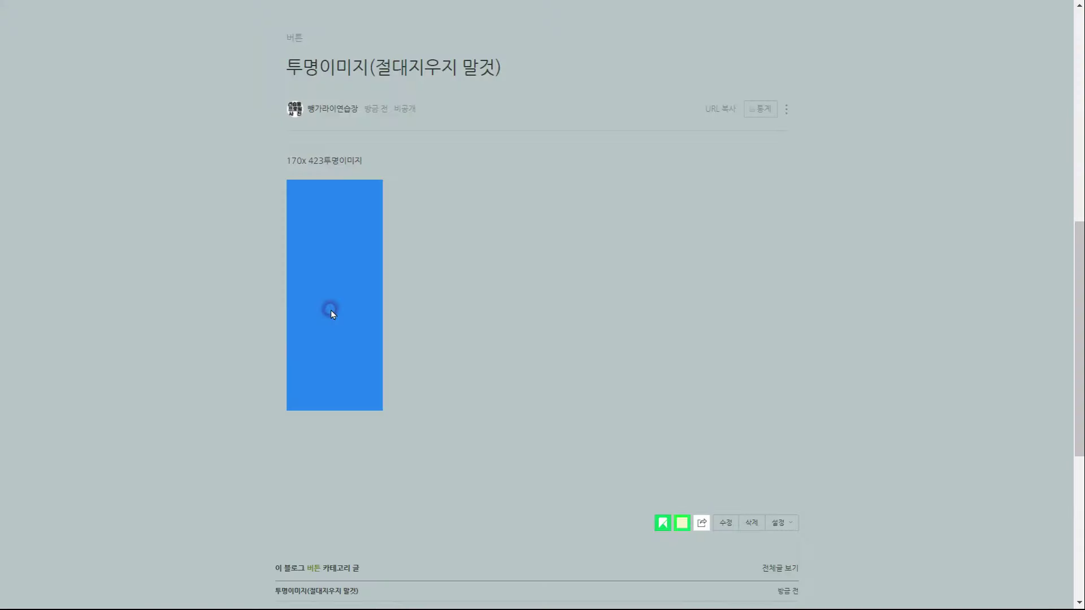
- Copy the transparent image's link from the blog post and use it as the img src in the Notepad code
right_click(331, 310)
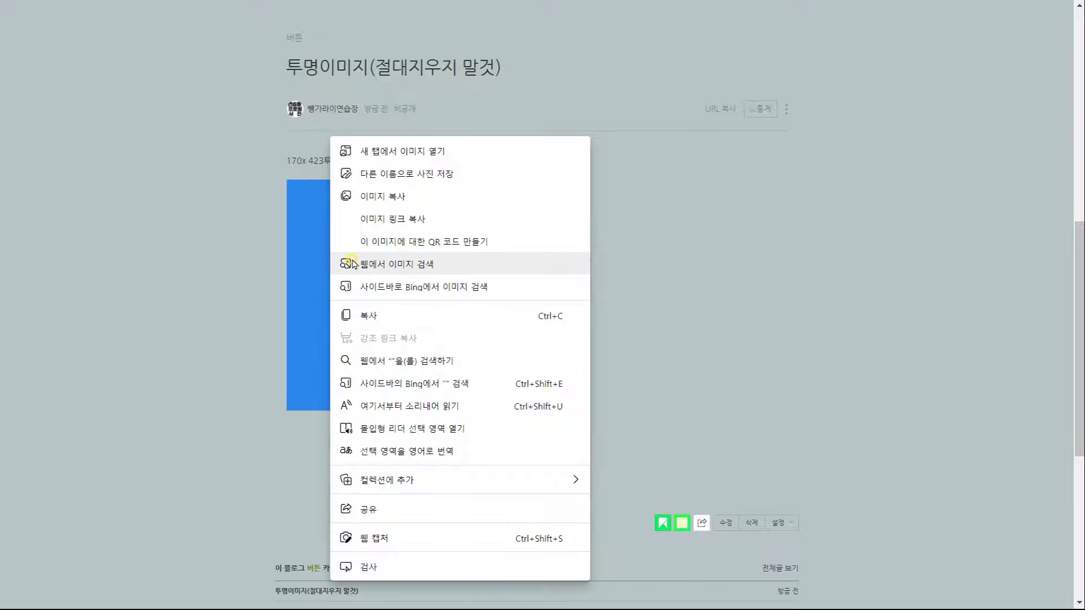
click(372, 220)
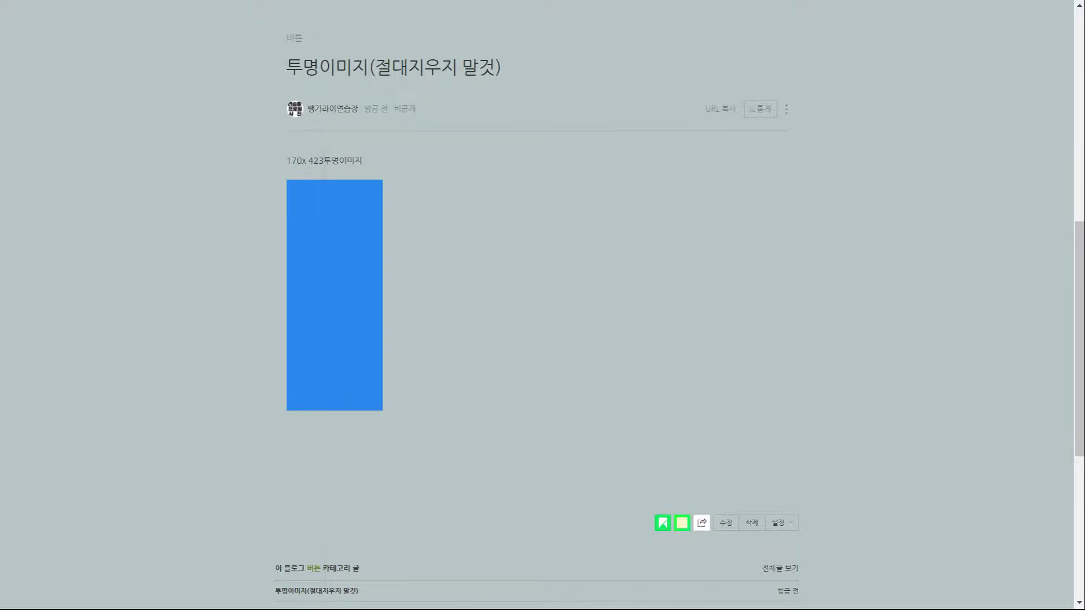
key(alt+Tab)
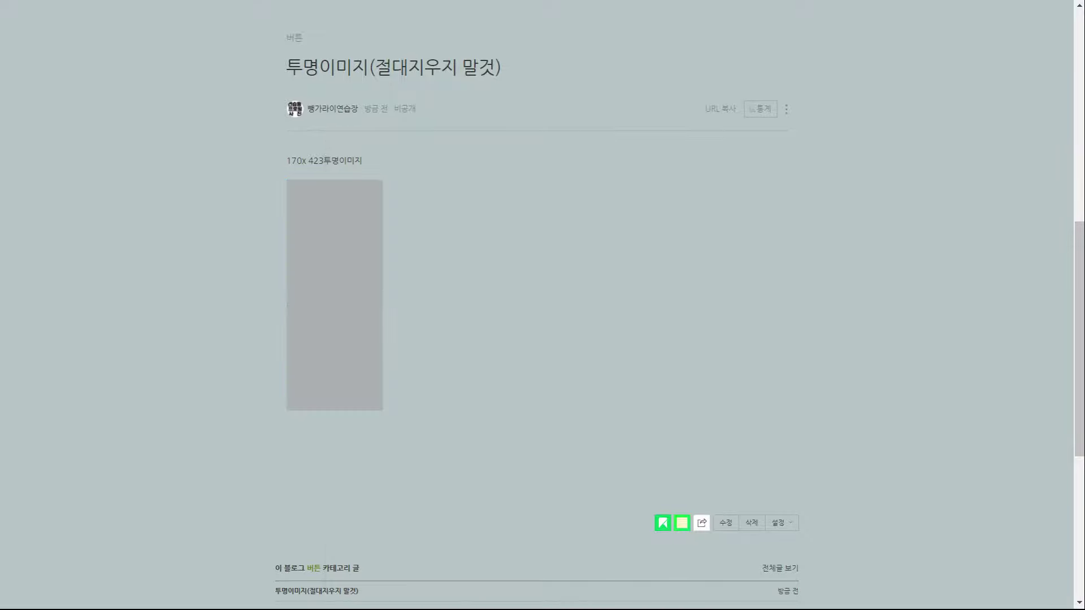
key(alt+Tab)
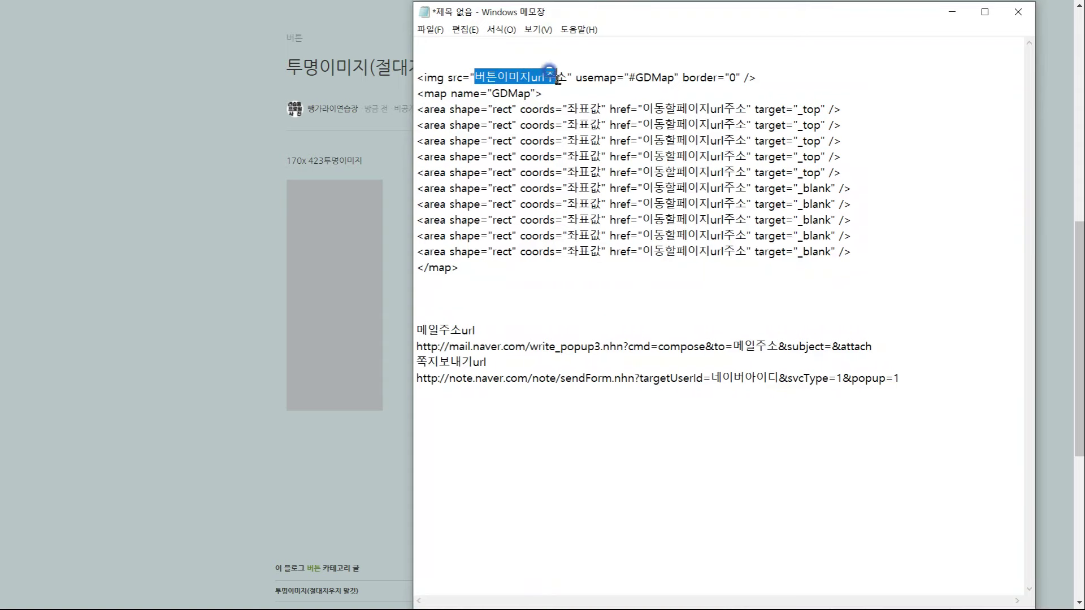
key(ctrl+v)
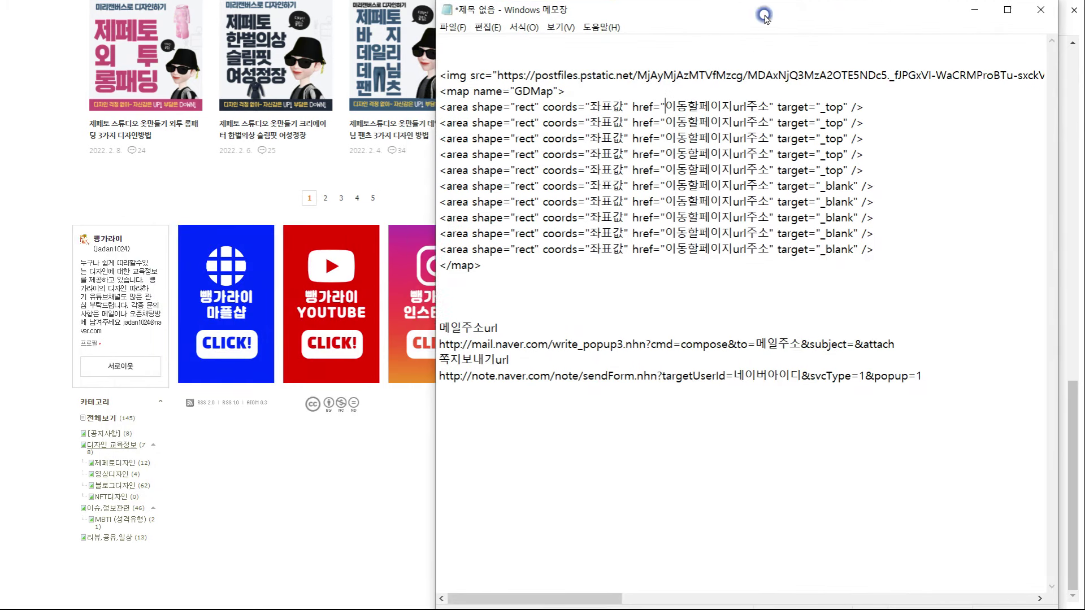
- Fill the first five area links with the blog's category URLs for categoryNo 29, 26, 27, 31 and 28
scroll(691, 103, down, 2)
text(https://blog.naver.com/PostList.naver?blogId=jadan1024&from=postList&categoryNo=29)
drag(722, 598, 565, 598)
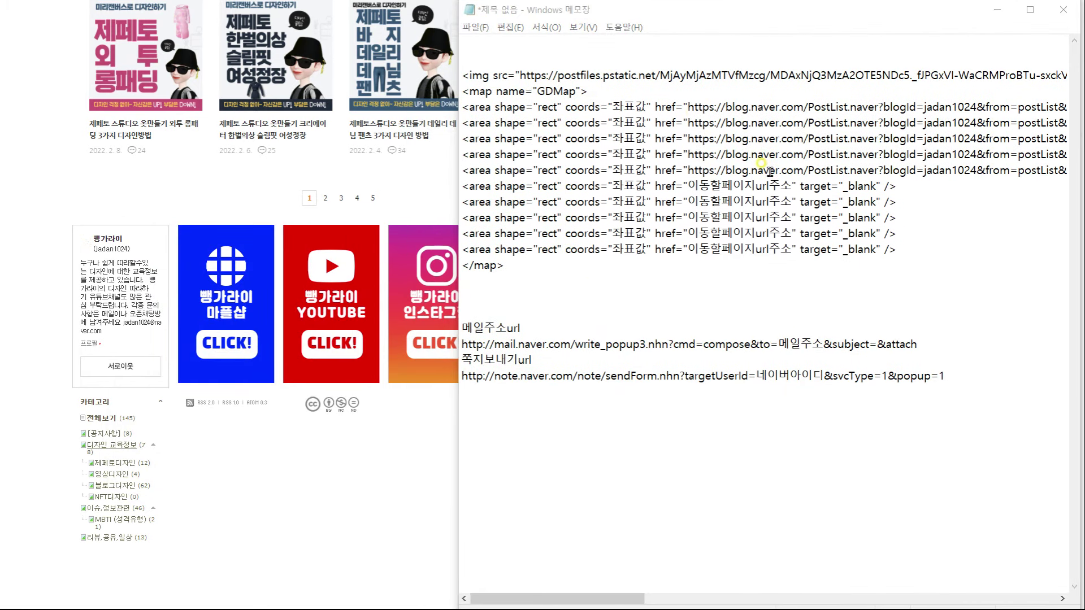
- Fill the sixth to eighth area links with the note URL using the Naver ID, the mail URL using the e-mail address, and the YouTube channel URL
click(758, 376)
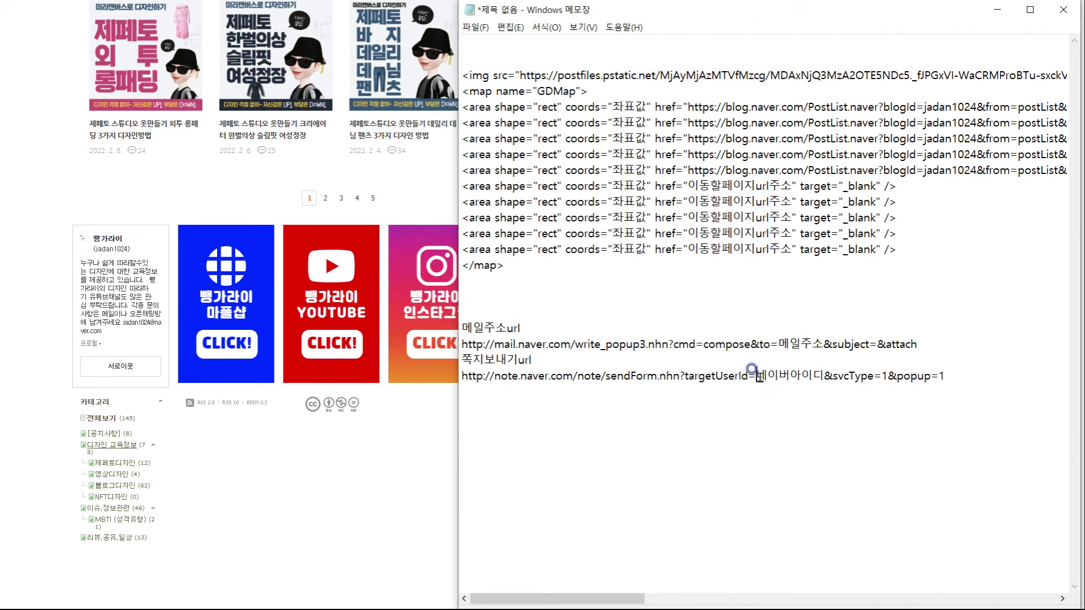
drag(960, 378, 478, 377)
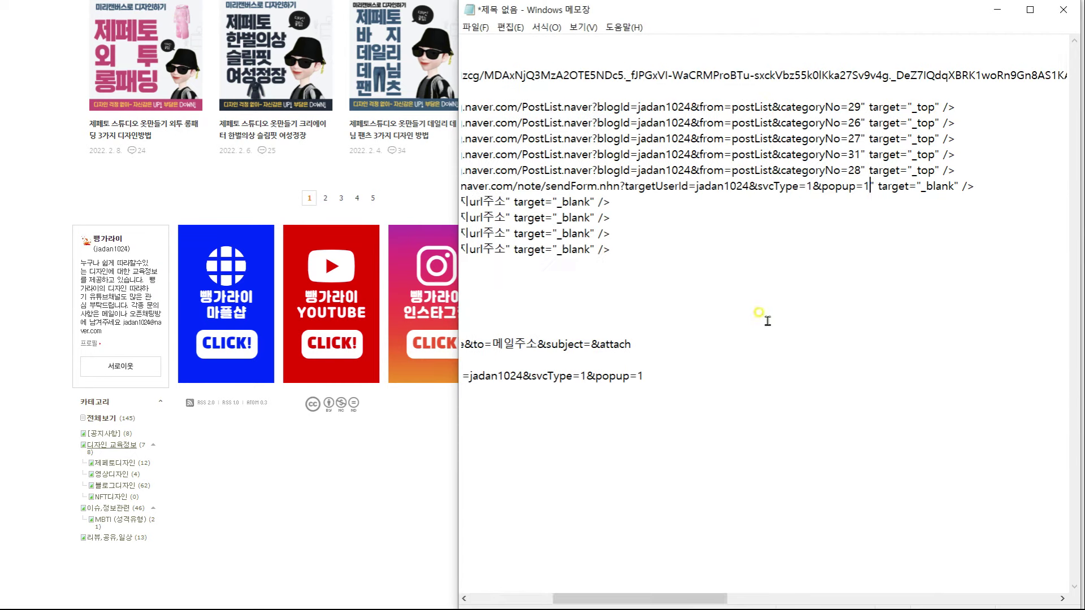
click(780, 344)
text(om/write_popup3.nhn?cmd=compos)
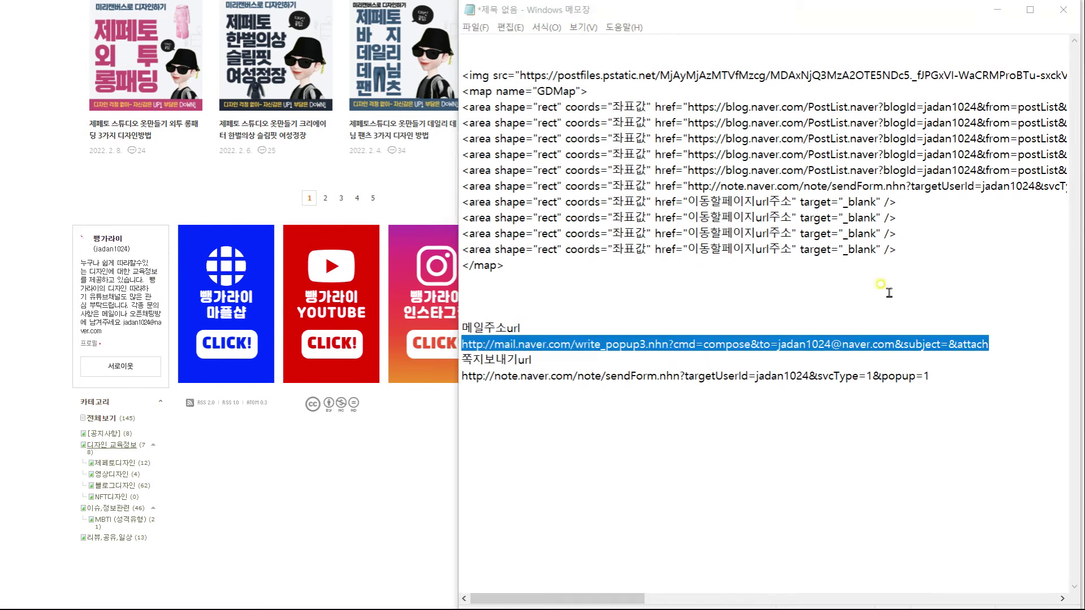
key(ctrl+c)
double_click(690, 201)
key(ctrl+v)
drag(667, 598, 554, 598)
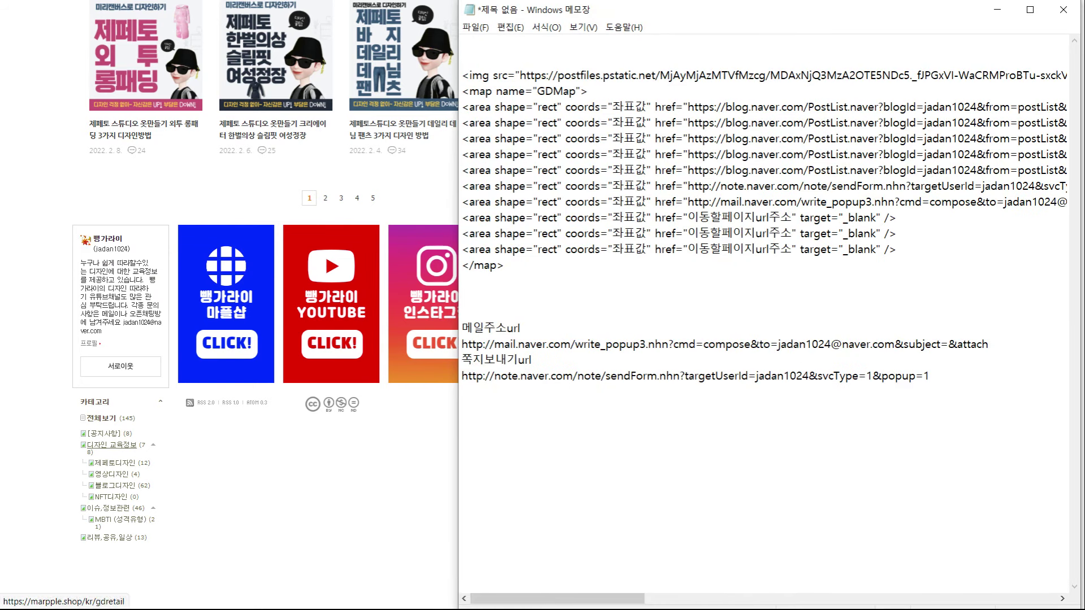
double_click(735, 217)
key(ctrl+v)
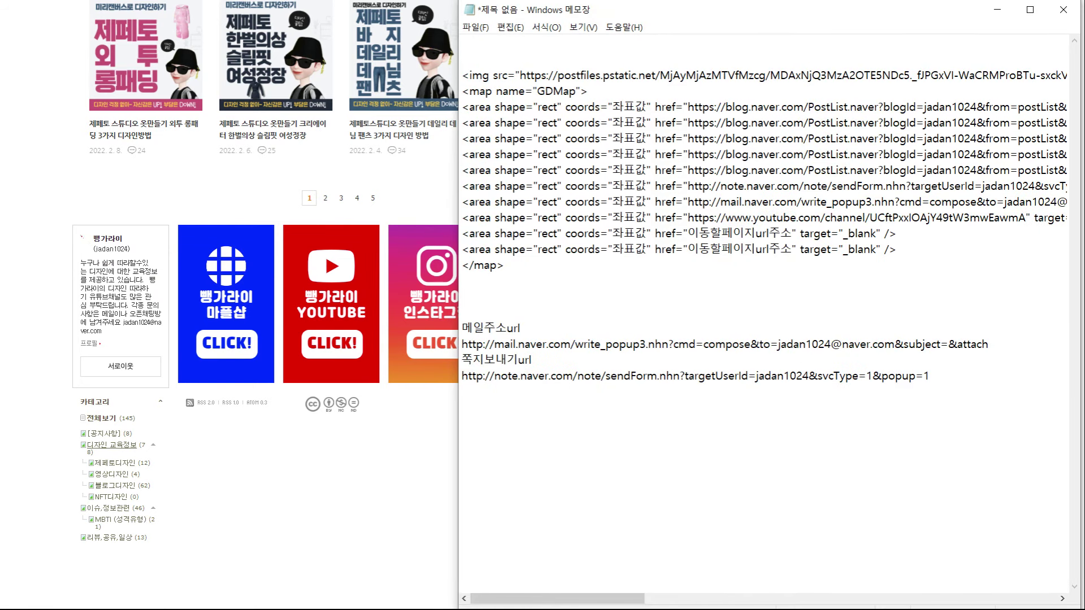
- Upload 위젯영역.png to the Online Image Map Editor and draw a rectangle area over each of its ten menu and icon buttons
click(539, 146)
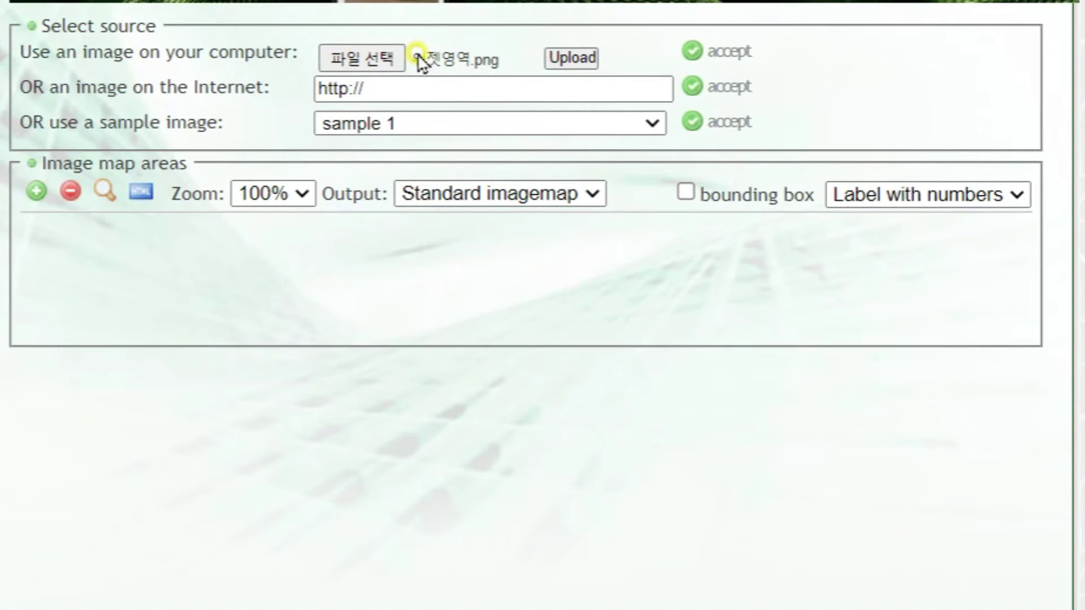
click(567, 58)
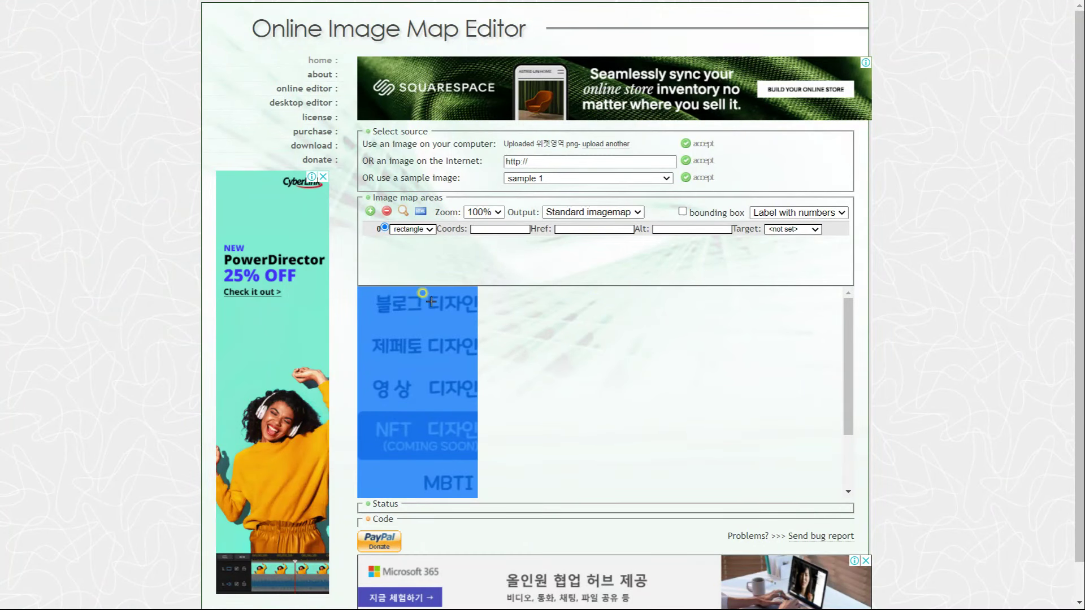
drag(372, 295, 477, 316)
drag(373, 335, 476, 360)
drag(369, 378, 477, 401)
drag(373, 421, 476, 454)
scroll(485, 430, down, 1)
drag(476, 418, 477, 418)
scroll(476, 418, down, 1)
drag(371, 380, 393, 410)
drag(398, 389, 432, 412)
mouse_move(365, 423)
mouse_down()
mouse_move(398, 449)
mouse_move(477, 445)
mouse_up()
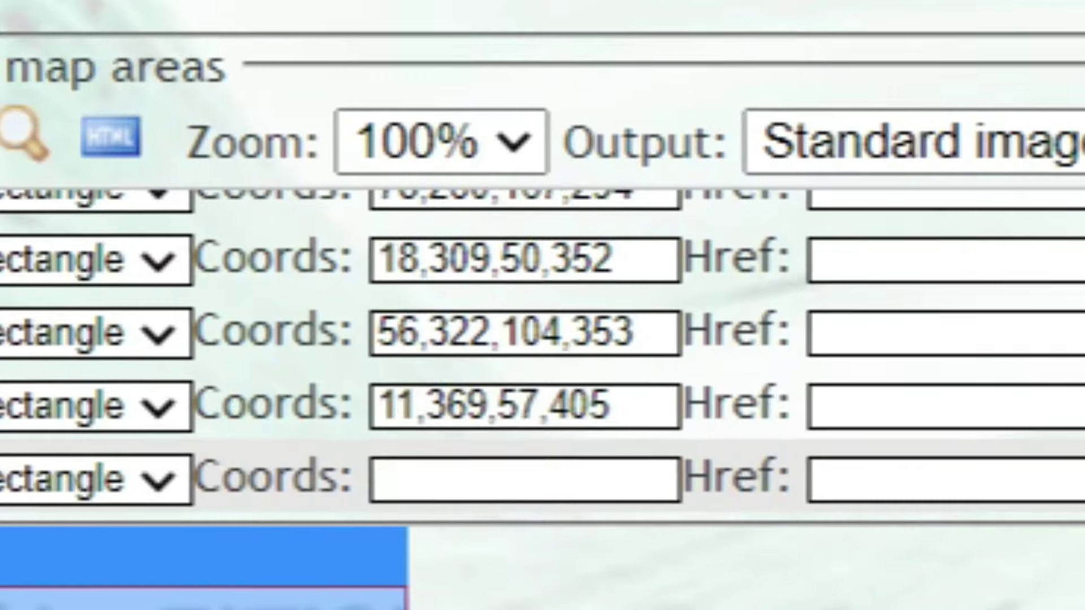
- Copy each rectangle's coordinates into the coords of its matching Notepad area line, from 21,12,167,41 through 114,371,161,404
scroll(475, 429, up, 2)
scroll(497, 206, up, 3)
drag(473, 182, 519, 182)
key(alt+Tab)
double_click(616, 107)
key(ctrl+v)
drag(459, 305, 535, 305)
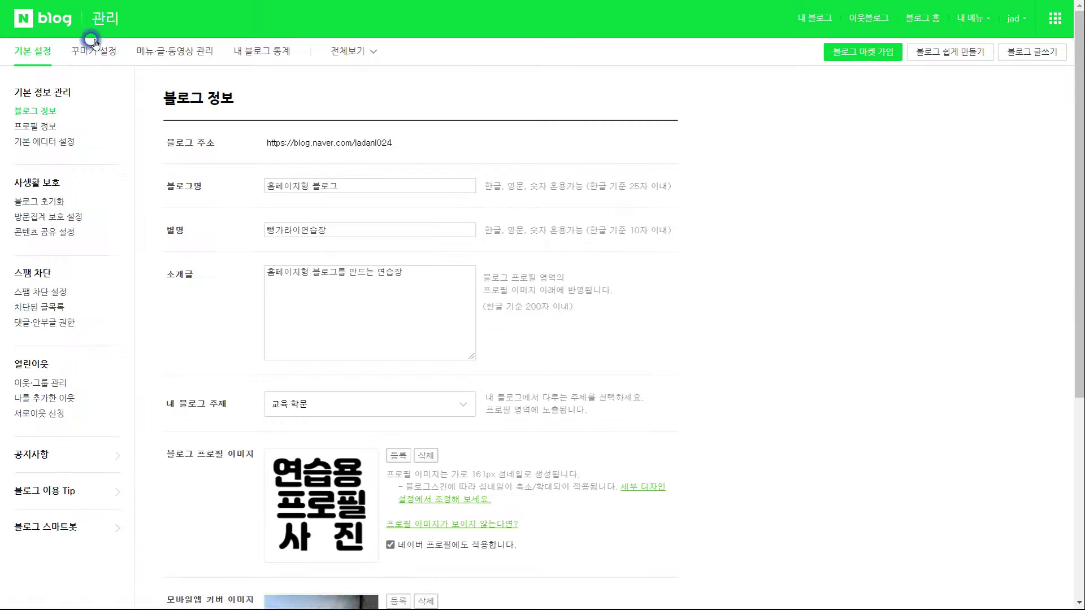
- Open the widget 버튼1 for editing in the Naver blog's layout and widget settings
click(93, 51)
click(67, 187)
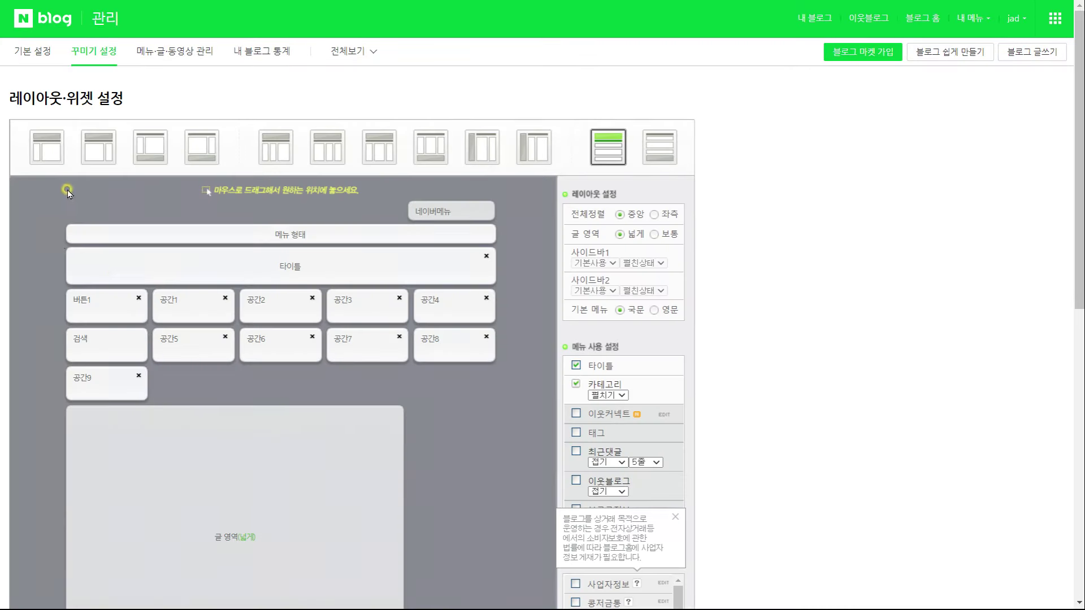
scroll(341, 379, down, 3)
drag(678, 414, 685, 484)
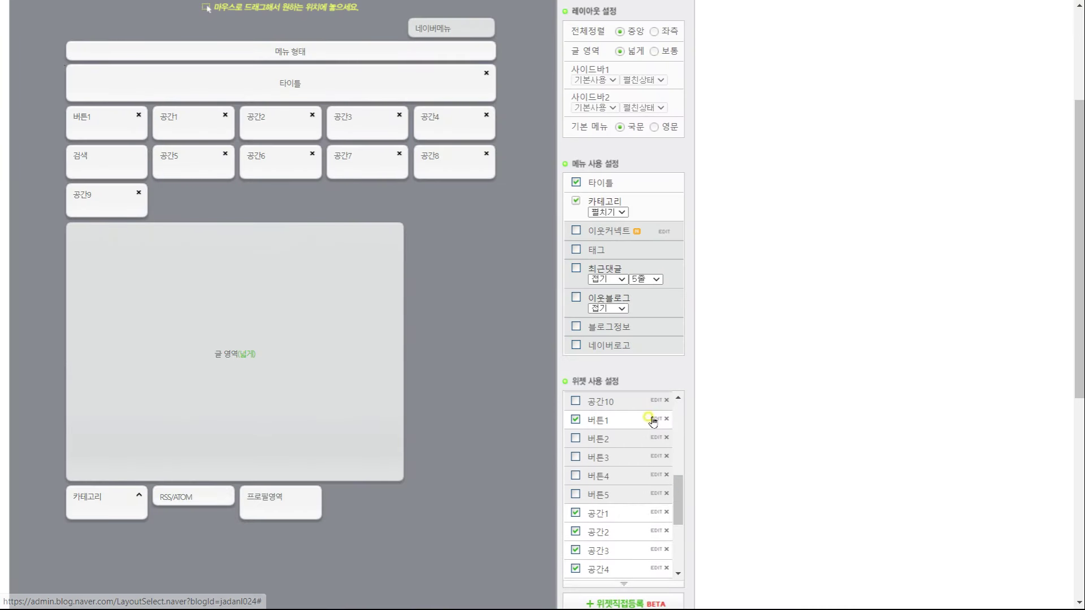
click(655, 419)
- Copy the complete image map code from Notepad, set it as the widget code of 버튼1, and continue to its preview
key(alt+Tab)
drag(527, 242, 510, 78)
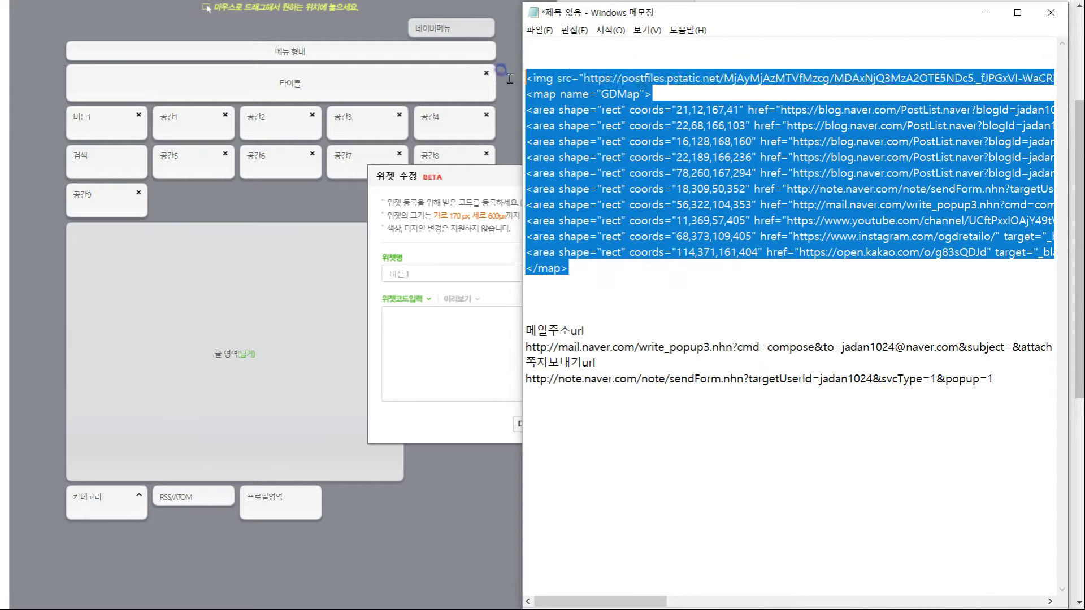
click(462, 319)
key(ctrl+v)
click(526, 423)
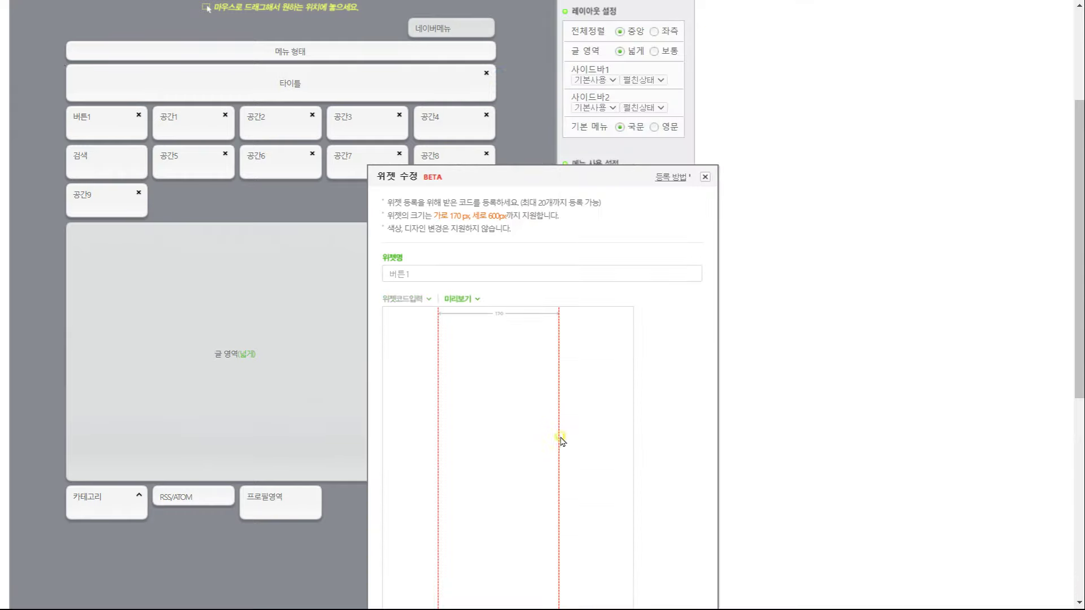
- Save the edited widget and apply the layout to the blog
scroll(560, 436, down, 6)
click(656, 70)
scroll(454, 379, down, 1)
click(323, 568)
click(611, 62)
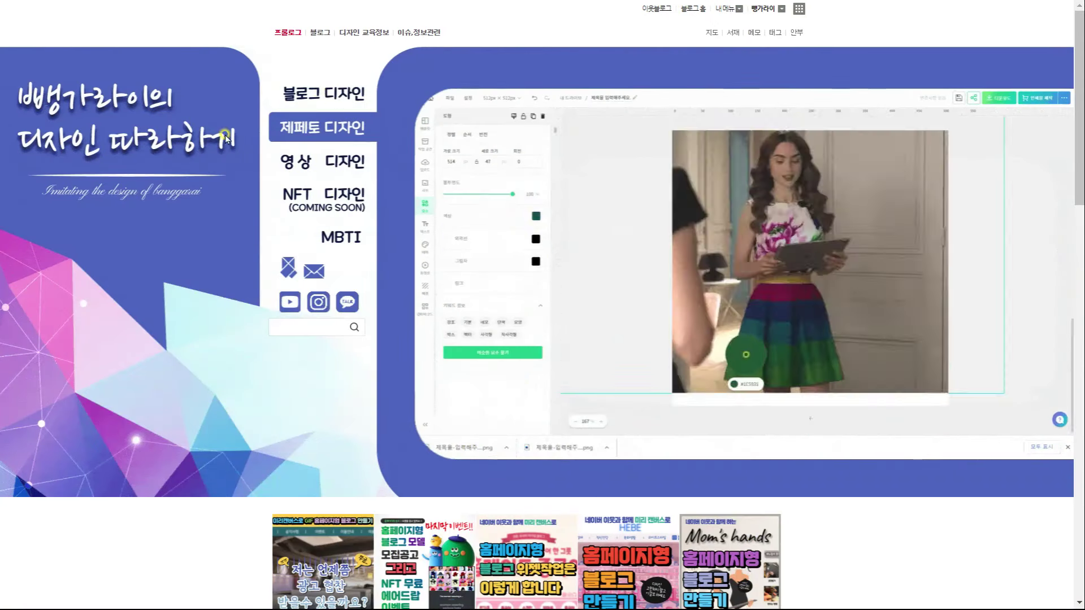